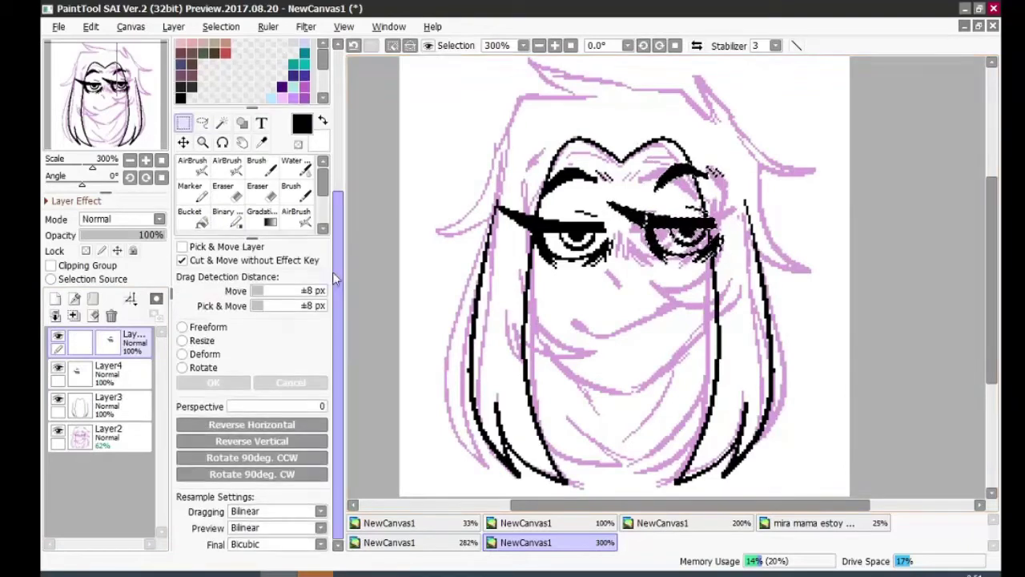
Mirror the copied eye onto the opposite side of the face and merge its layer into Layer4.
{"action": "key", "text": "ctrl+e"}
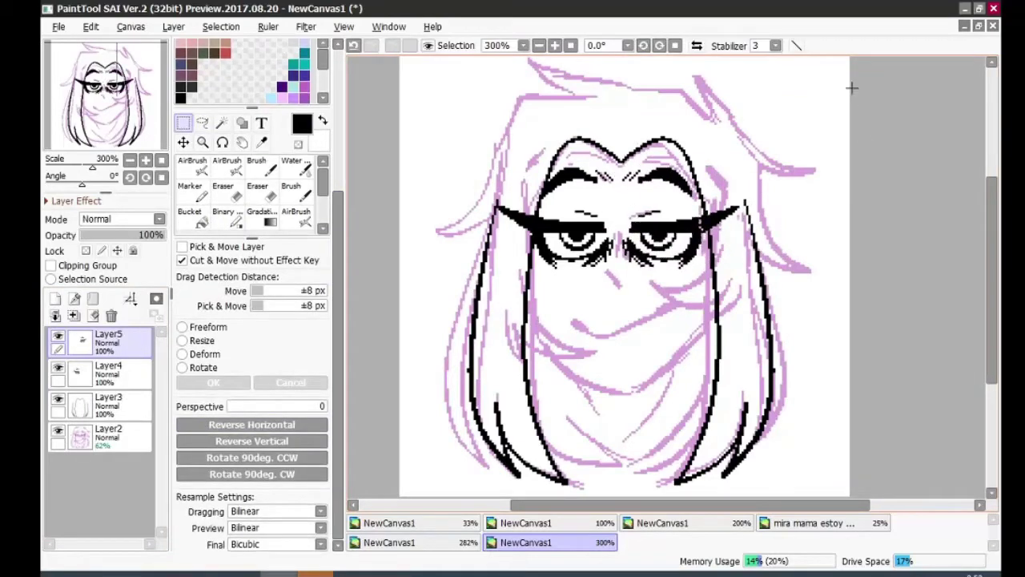
{"action": "scroll", "coordinate": [689, 209], "scroll_direction": "up", "scroll_amount": 2}
{"action": "key", "text": "b"}
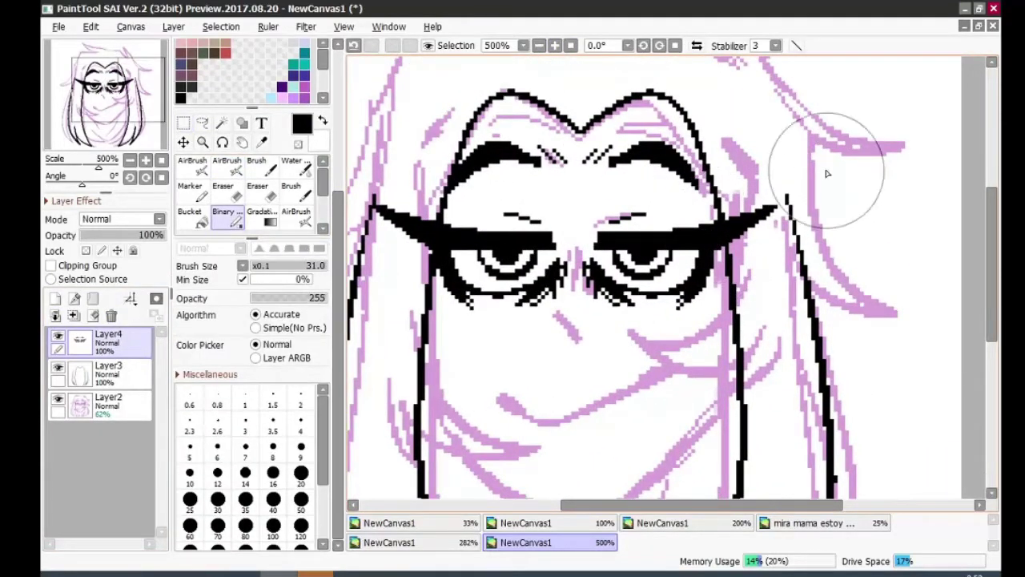
Lower the opacity of the sketch layer Layer2 to 16% and make Layer4 active again.
{"action": "left_click", "coordinate": [80, 404]}
{"action": "left_click_drag", "start_coordinate": [118, 235], "coordinate": [66, 234]}
{"action": "left_click", "coordinate": [105, 343]}
{"action": "scroll", "coordinate": [864, 92], "scroll_direction": "down", "scroll_amount": 3}
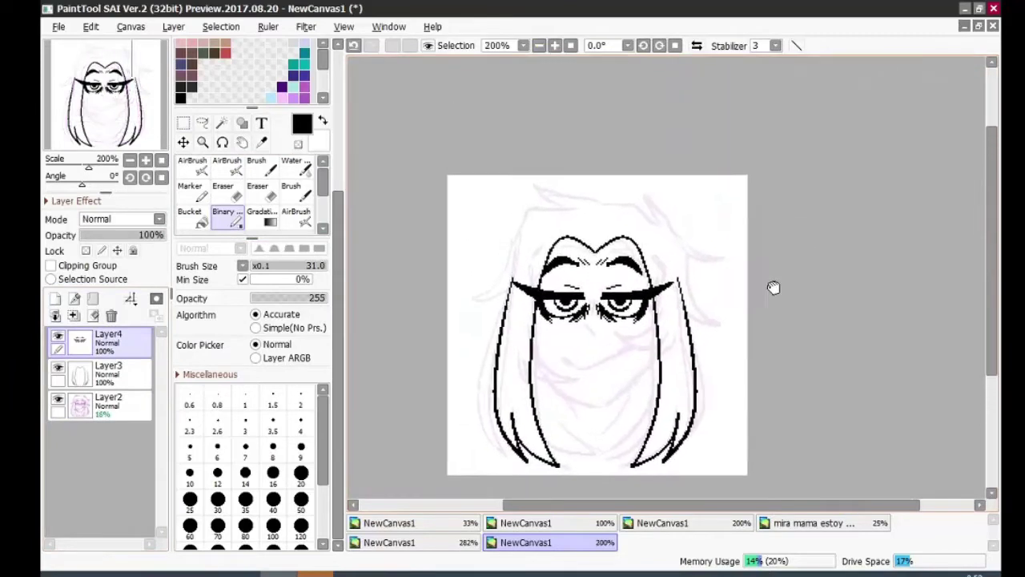
Trace the outer hair contour in black over the sketch, including the crown and the pointed flicks on both sides.
{"action": "left_click_drag", "start_coordinate": [773, 287], "coordinate": [772, 227]}
{"action": "scroll", "coordinate": [641, 240], "scroll_direction": "up", "scroll_amount": 1}
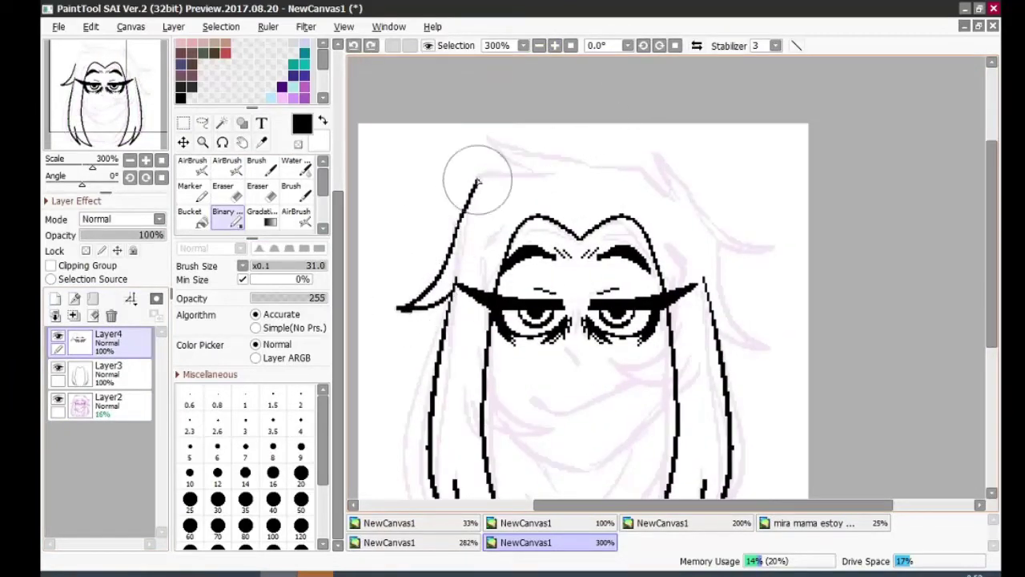
{"action": "left_click_drag", "start_coordinate": [632, 136], "coordinate": [669, 196]}
{"action": "mouse_move", "coordinate": [560, 72]}
{"action": "left_mouse_down"}
{"action": "mouse_move", "coordinate": [617, 144]}
{"action": "mouse_move", "coordinate": [695, 194]}
{"action": "left_mouse_up"}
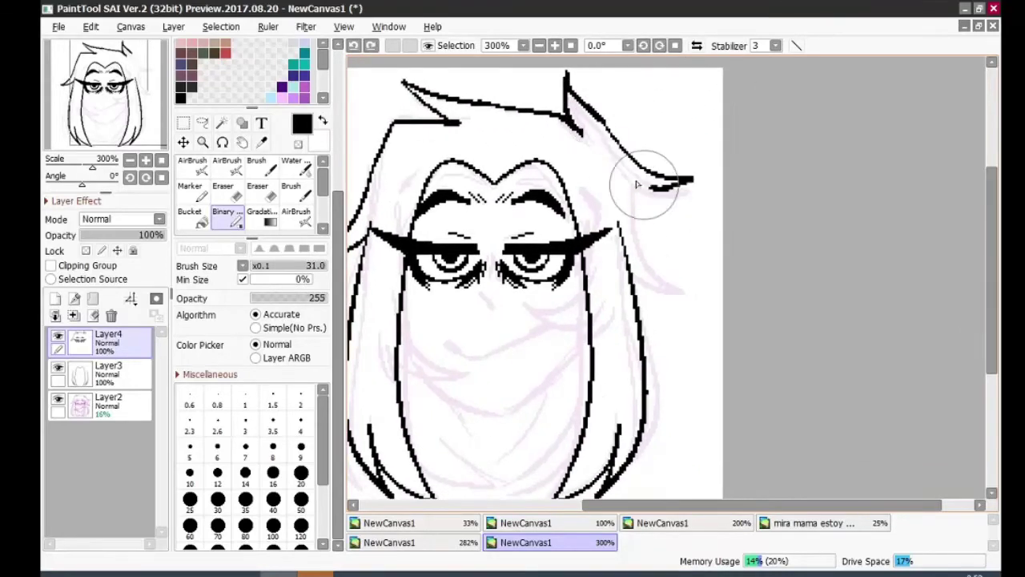
{"action": "scroll", "coordinate": [797, 204], "scroll_direction": "down", "scroll_amount": 3}
{"action": "scroll", "coordinate": [565, 256], "scroll_direction": "up", "scroll_amount": 2}
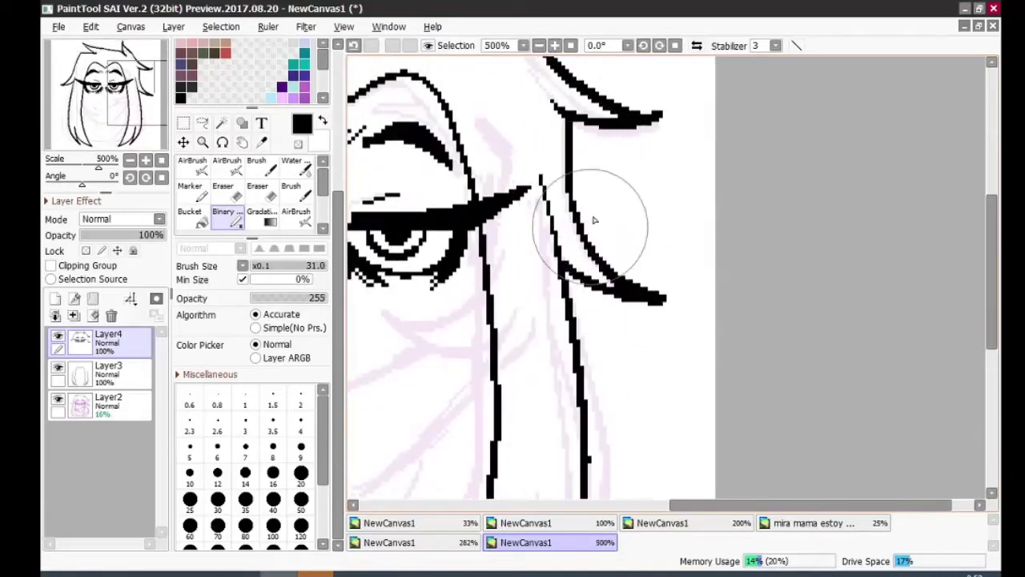
Ink the inner edge of the left hair flick, joining it to the side lock beside the eye.
{"action": "scroll", "coordinate": [594, 219], "scroll_direction": "down", "scroll_amount": 5}
{"action": "scroll", "coordinate": [457, 268], "scroll_direction": "up", "scroll_amount": 4}
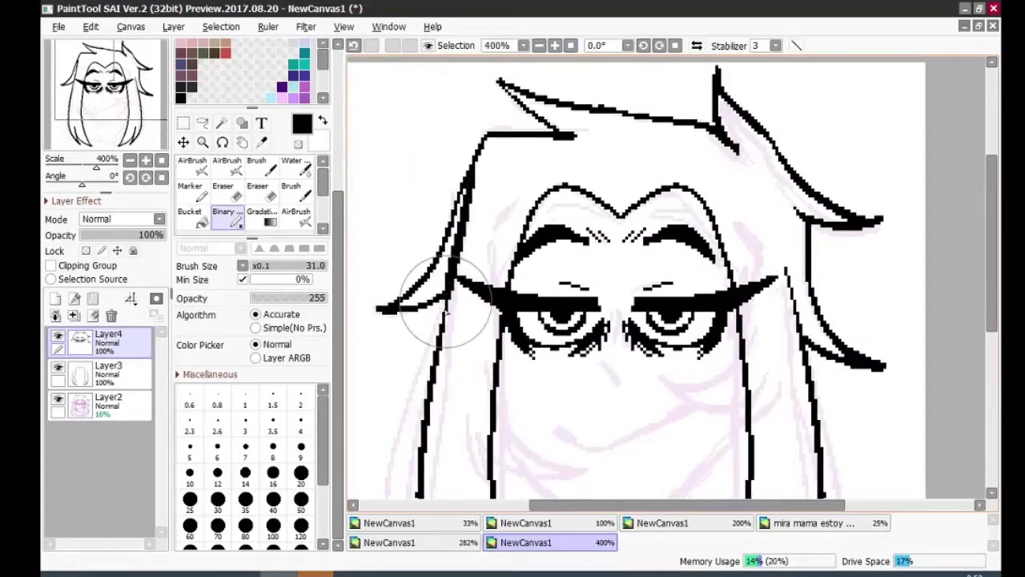
{"action": "scroll", "coordinate": [726, 121], "scroll_direction": "down", "scroll_amount": 2}
{"action": "scroll", "coordinate": [519, 82], "scroll_direction": "up", "scroll_amount": 2}
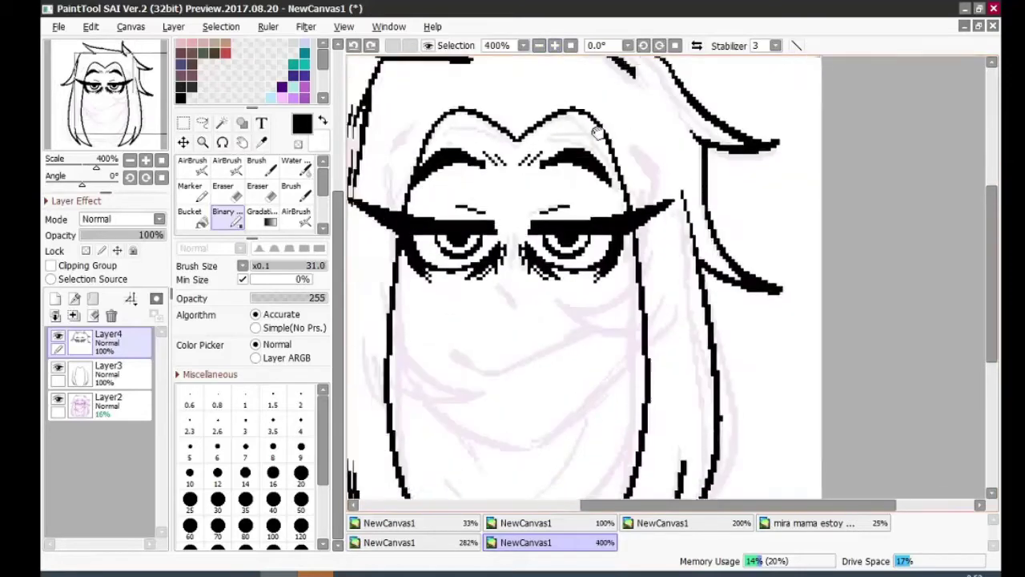
{"action": "mouse_move", "coordinate": [349, 91]}
{"action": "left_mouse_down"}
{"action": "mouse_move", "coordinate": [526, 206]}
{"action": "mouse_move", "coordinate": [436, 193]}
{"action": "left_mouse_up"}
Ink extra curved strands following the heart-shaped hairline above both eyebrows.
{"action": "scroll", "coordinate": [821, 147], "scroll_direction": "down", "scroll_amount": 1}
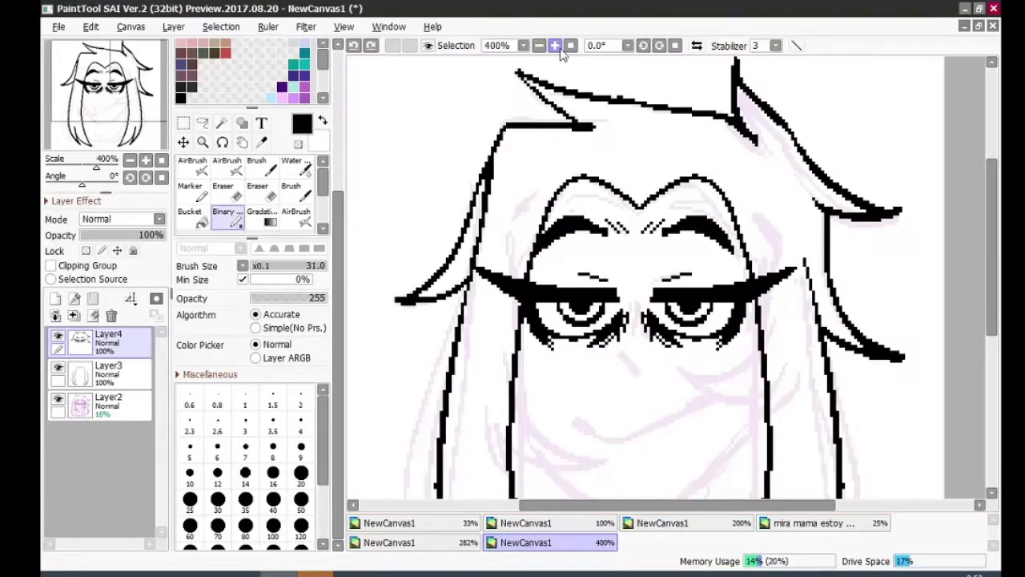
{"action": "scroll", "coordinate": [492, 172], "scroll_direction": "up", "scroll_amount": 2}
{"action": "left_click_drag", "start_coordinate": [485, 240], "coordinate": [759, 224]}
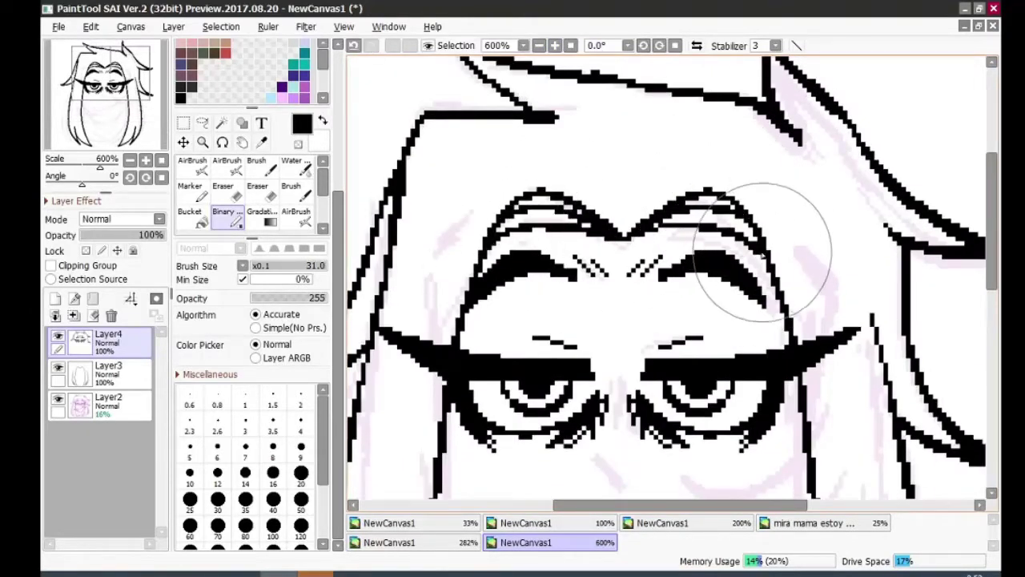
Ink the outer strands of the long side locks and merge Layer4 down into Layer3.
{"action": "scroll", "coordinate": [755, 226], "scroll_direction": "down", "scroll_amount": 2}
{"action": "mouse_move", "coordinate": [850, 283]}
{"action": "left_mouse_down"}
{"action": "mouse_move", "coordinate": [786, 226]}
{"action": "mouse_move", "coordinate": [858, 331]}
{"action": "left_mouse_up"}
{"action": "key", "text": "ctrl+e"}
Create a new empty layer above the merged line art.
{"action": "scroll", "coordinate": [709, 183], "scroll_direction": "up", "scroll_amount": 2}
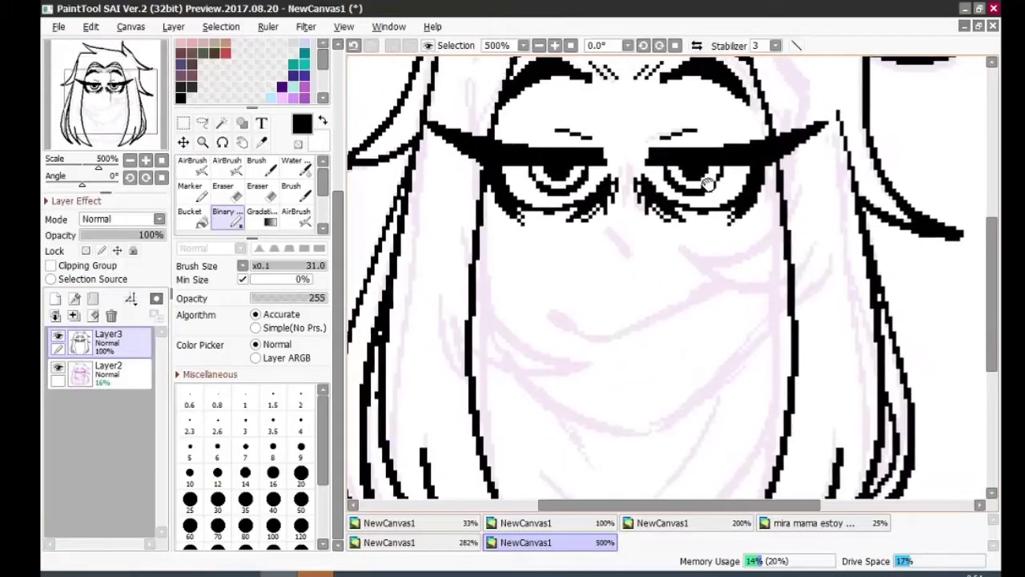
{"action": "key", "text": "ctrl+shift+n"}
{"action": "left_click_drag", "start_coordinate": [708, 183], "coordinate": [681, 138]}
{"action": "left_click_drag", "start_coordinate": [439, 240], "coordinate": [445, 310]}
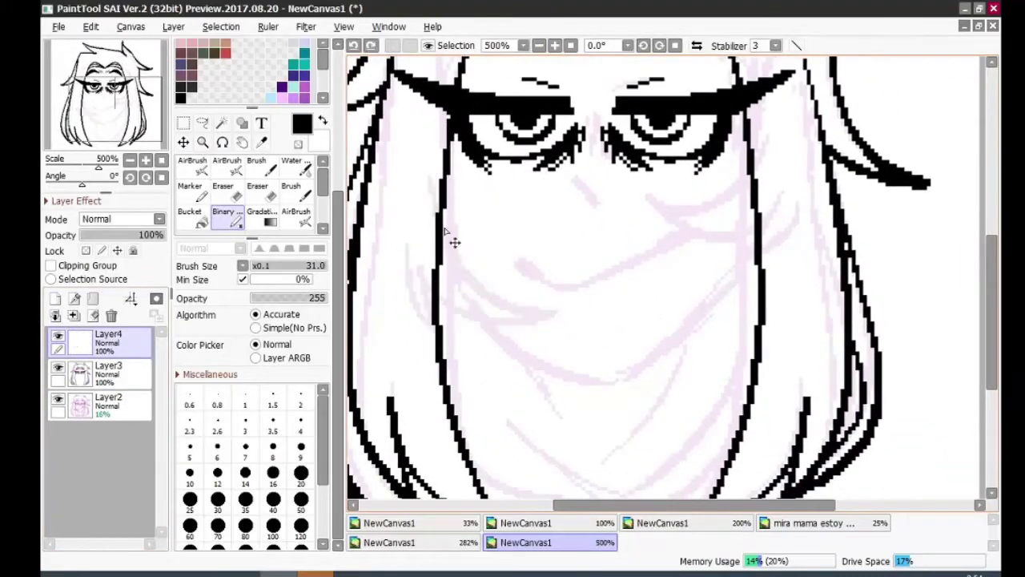
{"action": "key", "text": "ctrl+z"}
{"action": "left_click_drag", "start_coordinate": [655, 200], "coordinate": [785, 202]}
{"action": "left_click_drag", "start_coordinate": [721, 258], "coordinate": [803, 224]}
{"action": "key", "text": "ctrl+z"}
{"action": "key", "text": "ctrl+z"}
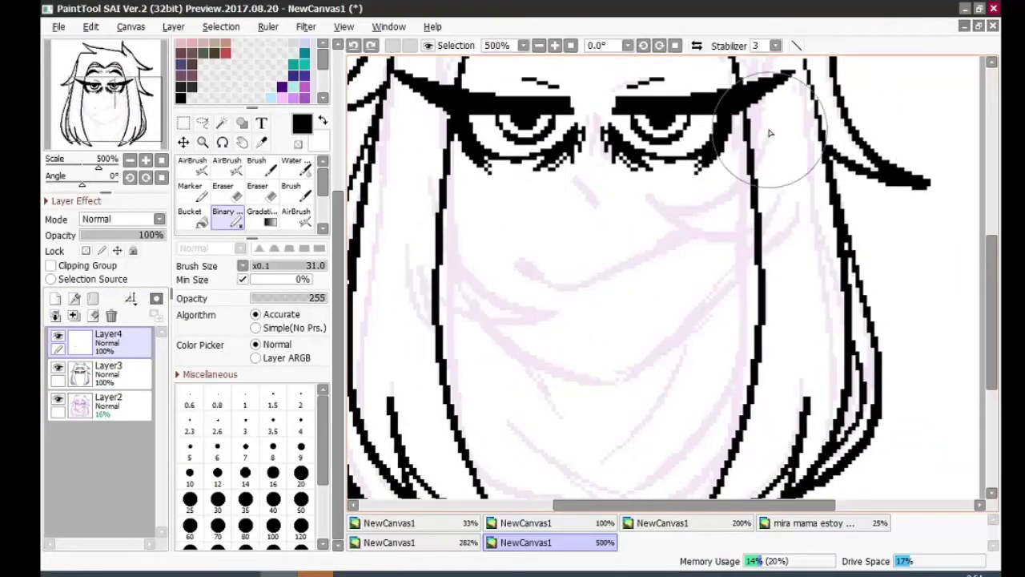
Ink the loose pointed hair strands that fall across the right and left cheeks on Layer4.
{"action": "left_click_drag", "start_coordinate": [655, 200], "coordinate": [785, 202]}
{"action": "left_click_drag", "start_coordinate": [721, 258], "coordinate": [803, 224]}
{"action": "scroll", "coordinate": [833, 130], "scroll_direction": "down", "scroll_amount": 2}
{"action": "left_click_drag", "start_coordinate": [437, 264], "coordinate": [537, 264]}
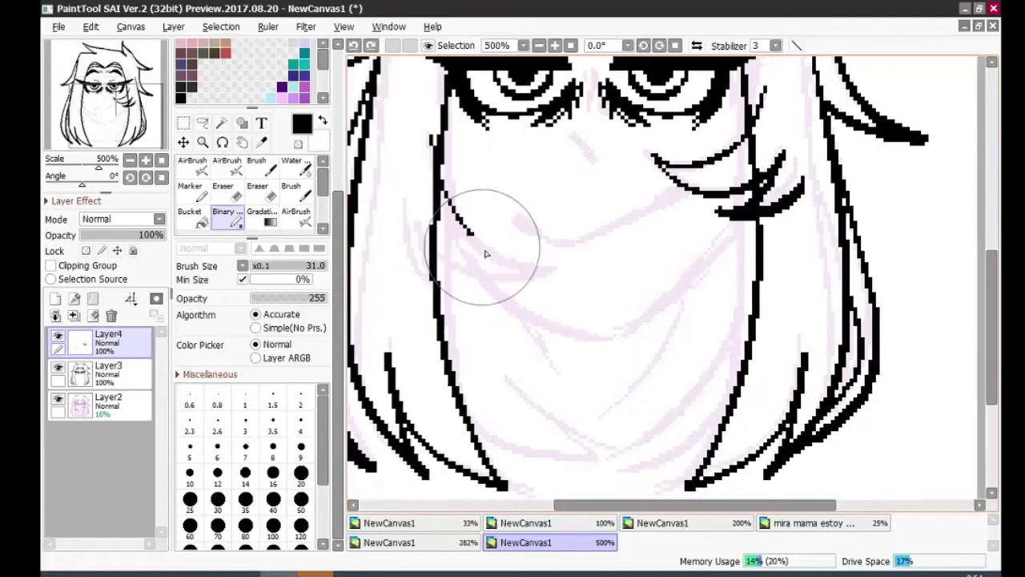
{"action": "left_click_drag", "start_coordinate": [420, 236], "coordinate": [440, 290]}
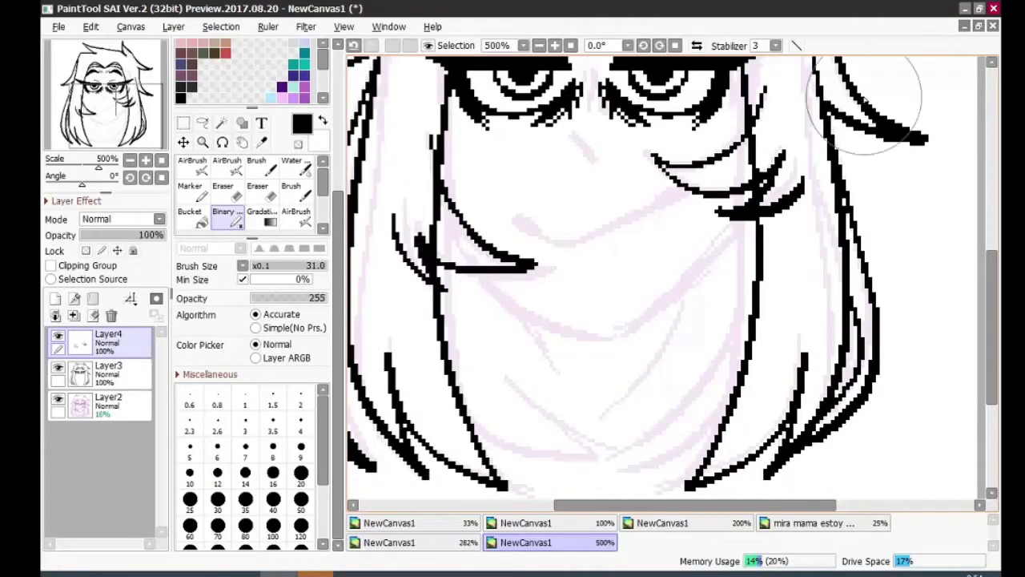
Erase the Layer3 face-framing line behind the left cheek strand and ink the strand's upper tip with the binary pen.
{"action": "key", "text": "e"}
{"action": "scroll", "coordinate": [458, 197], "scroll_direction": "up", "scroll_amount": 3}
{"action": "scroll", "coordinate": [461, 303], "scroll_direction": "up", "scroll_amount": 2}
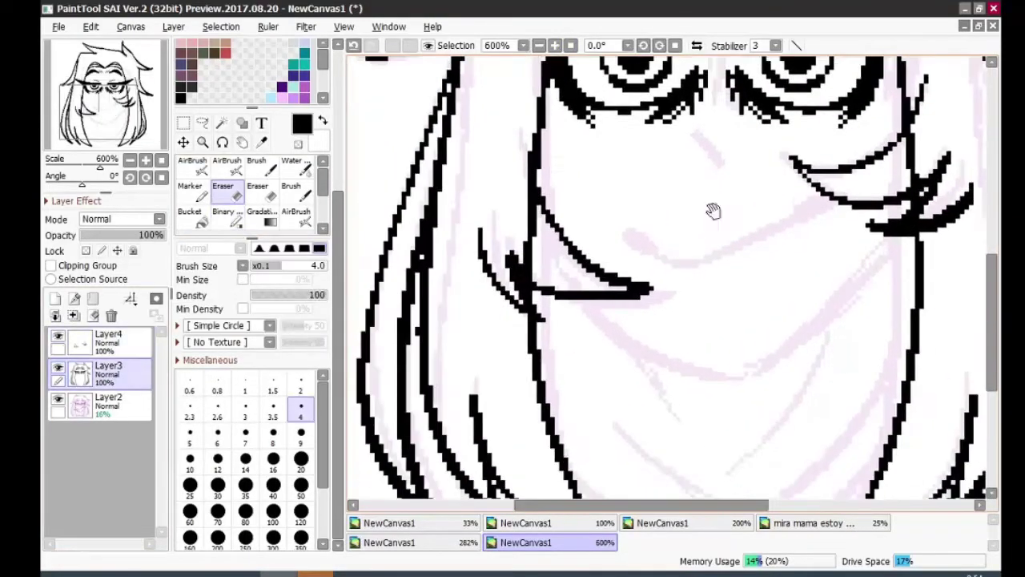
{"action": "left_click_drag", "start_coordinate": [712, 211], "coordinate": [463, 206]}
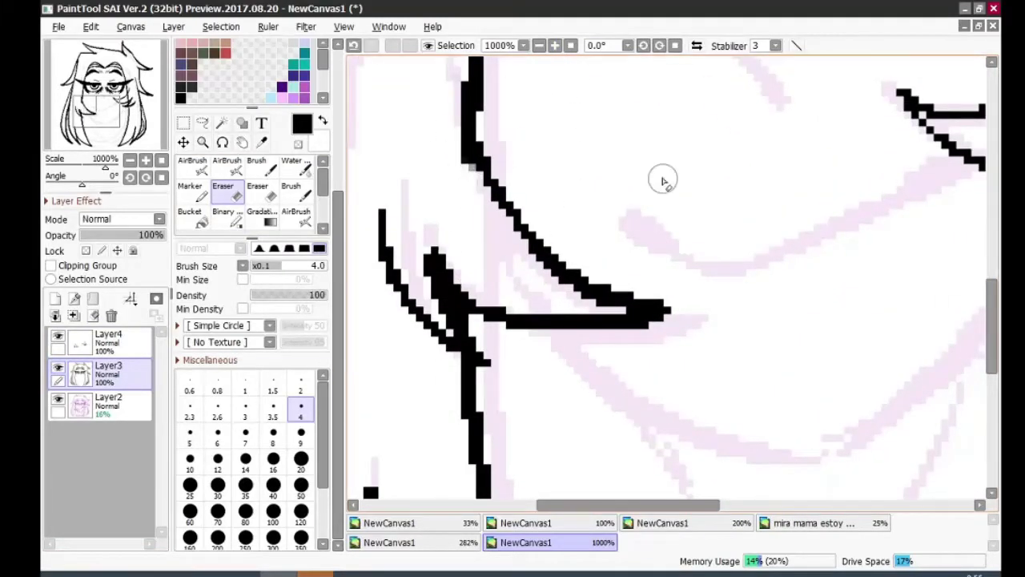
{"action": "key", "text": "b"}
{"action": "scroll", "coordinate": [561, 240], "scroll_direction": "down", "scroll_amount": 2}
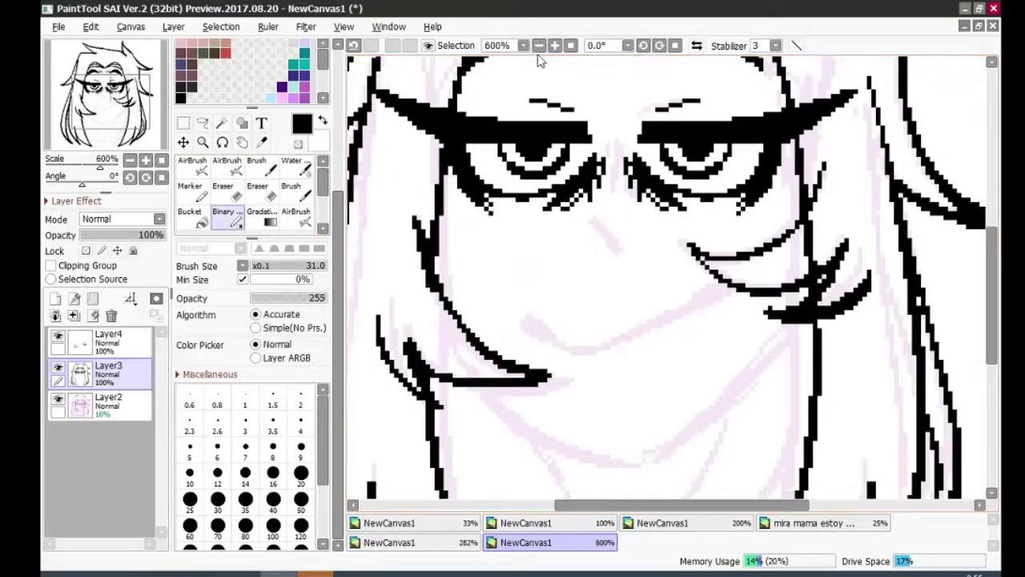
Reduce the eraser size to 1 and clean up the Layer3 hair line crossing the right cheek strands.
{"action": "scroll", "coordinate": [541, 62], "scroll_direction": "down", "scroll_amount": 1}
{"action": "scroll", "coordinate": [542, 319], "scroll_direction": "up", "scroll_amount": 2}
{"action": "key", "text": "e"}
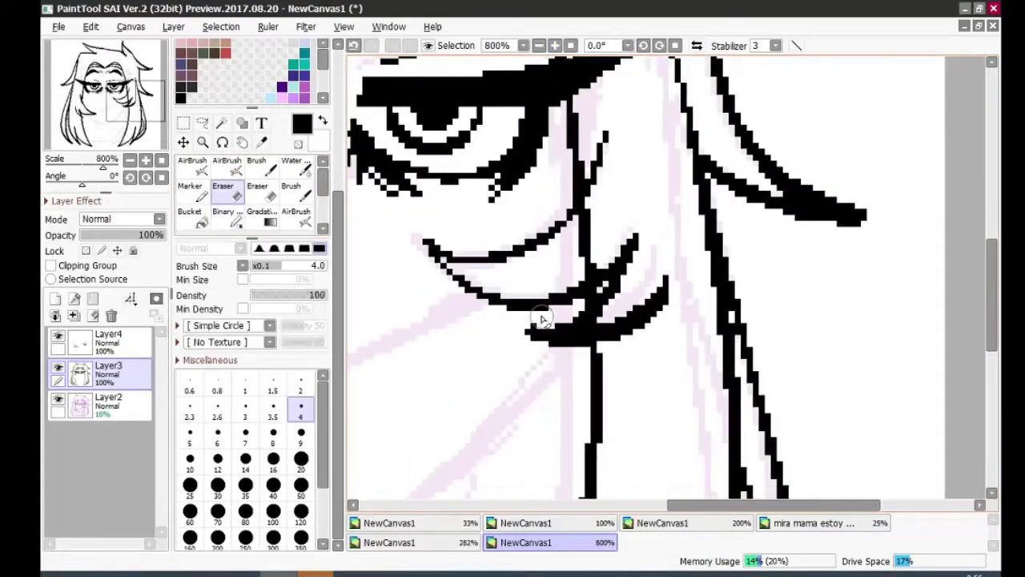
{"action": "left_click", "coordinate": [532, 328], "text": "ctrl"}
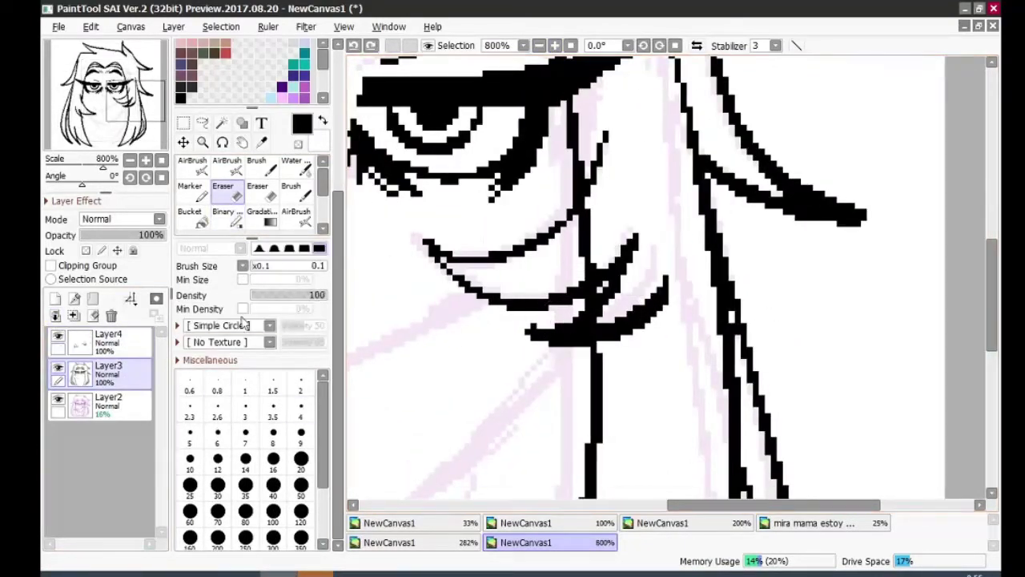
{"action": "left_click", "coordinate": [535, 327], "text": "ctrl"}
{"action": "scroll", "coordinate": [541, 305], "scroll_direction": "down", "scroll_amount": 1}
{"action": "scroll", "coordinate": [551, 271], "scroll_direction": "up", "scroll_amount": 1}
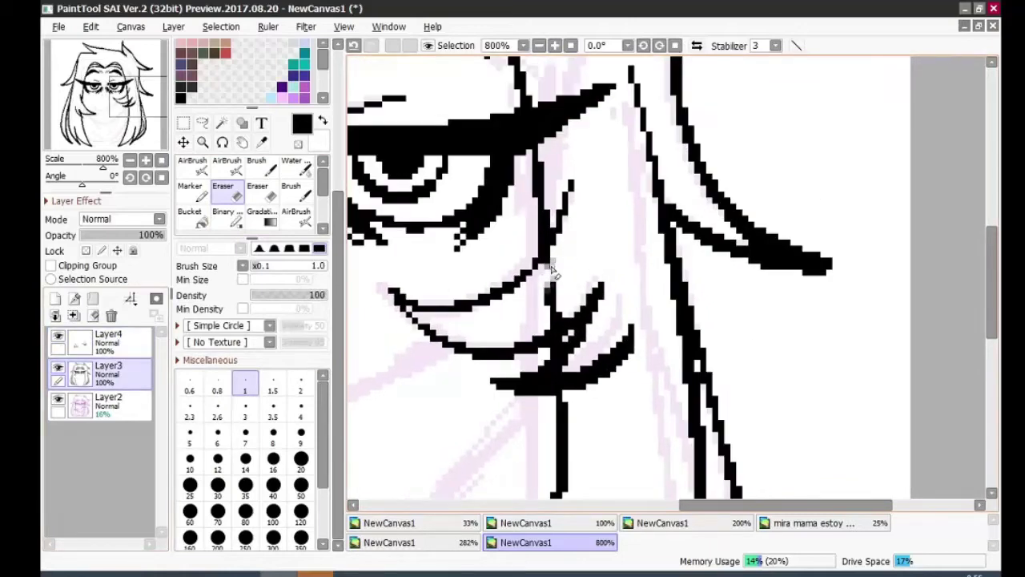
{"action": "key", "text": "n"}
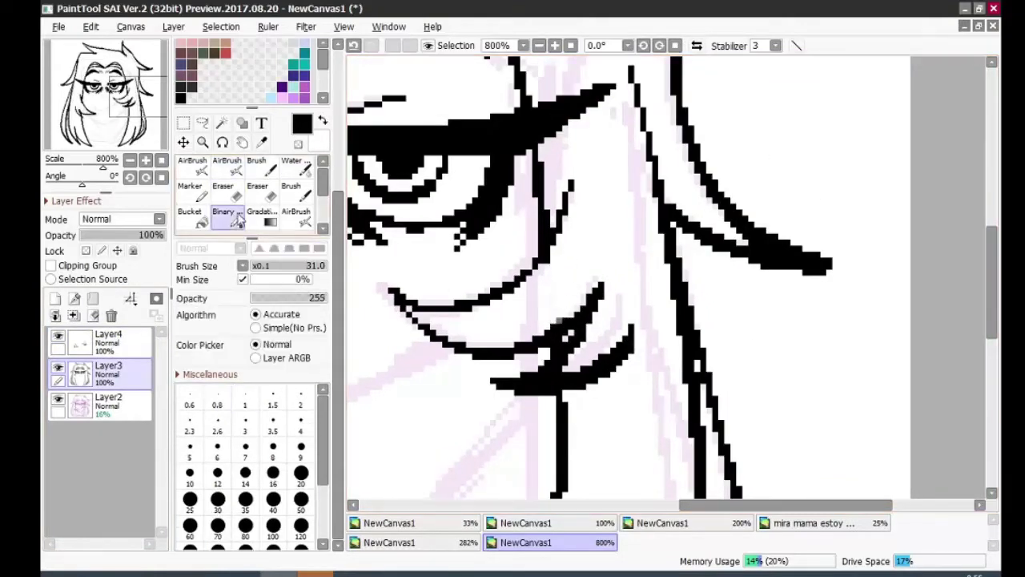
Merge the cheek strands into Layer3 and continue on a new empty layer above it.
{"action": "scroll", "coordinate": [630, 172], "scroll_direction": "down", "scroll_amount": 3}
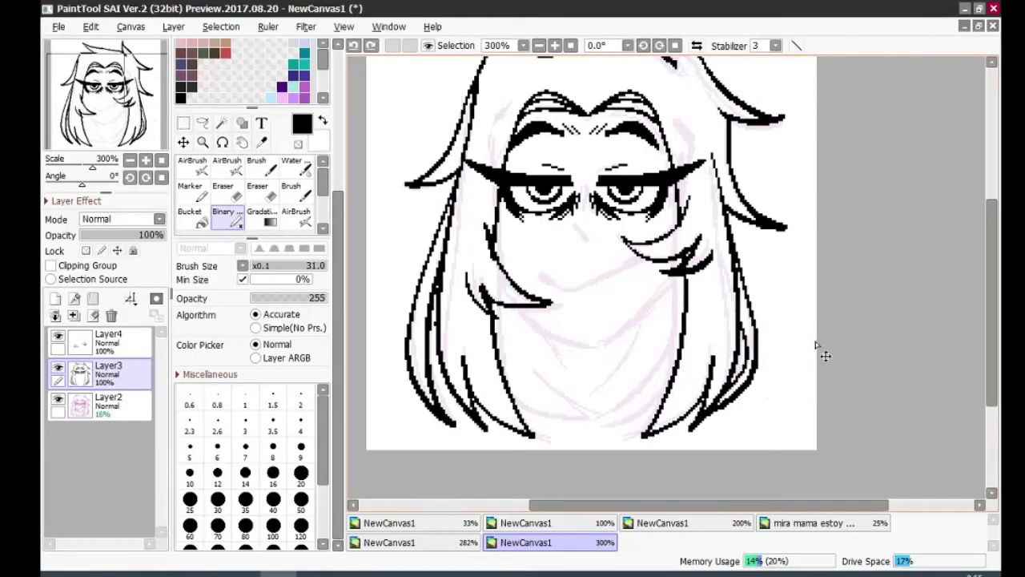
{"action": "left_click_drag", "start_coordinate": [825, 355], "coordinate": [780, 297]}
{"action": "left_click", "coordinate": [109, 336]}
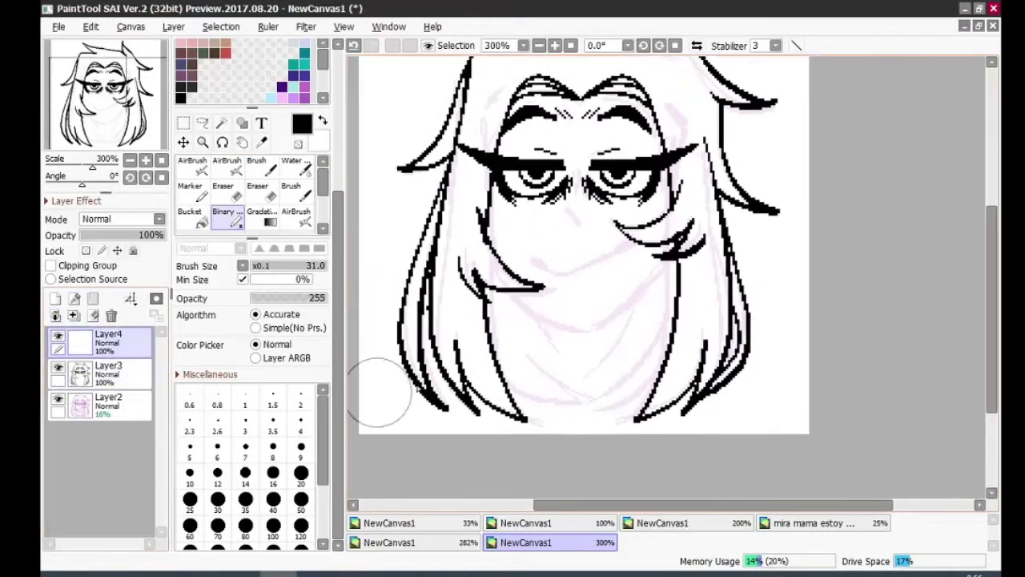
Ink the V-shaped jawline from the left cheek strand through the chin to the right cheek strands.
{"action": "scroll", "coordinate": [379, 393], "scroll_direction": "down", "scroll_amount": 2}
{"action": "scroll", "coordinate": [432, 300], "scroll_direction": "up", "scroll_amount": 4}
{"action": "left_click_drag", "start_coordinate": [437, 309], "coordinate": [558, 350]}
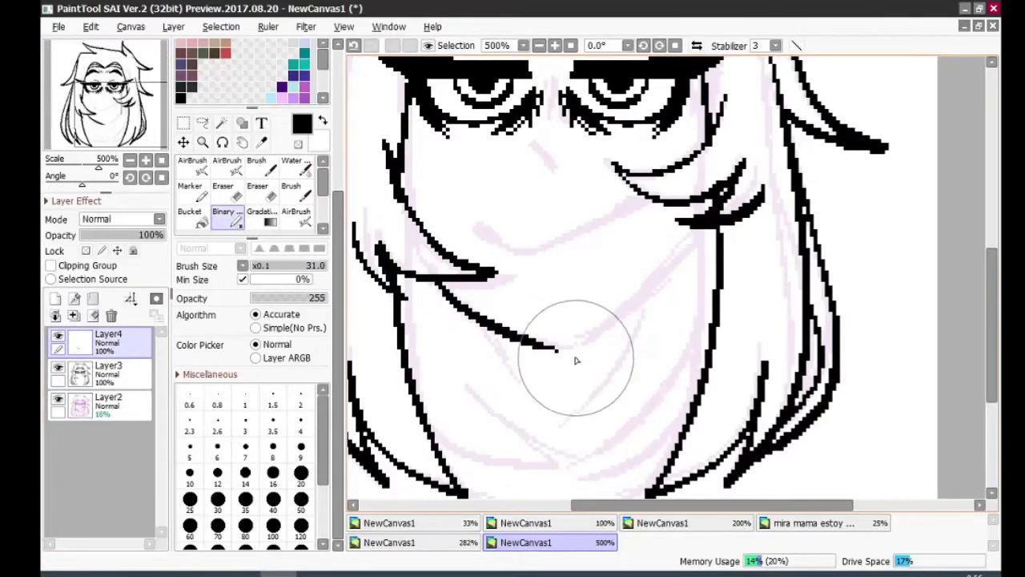
{"action": "mouse_move", "coordinate": [697, 233]}
{"action": "left_mouse_down"}
{"action": "mouse_move", "coordinate": [542, 320]}
{"action": "mouse_move", "coordinate": [697, 230]}
{"action": "left_mouse_up"}
{"action": "key", "text": "ctrl+z"}
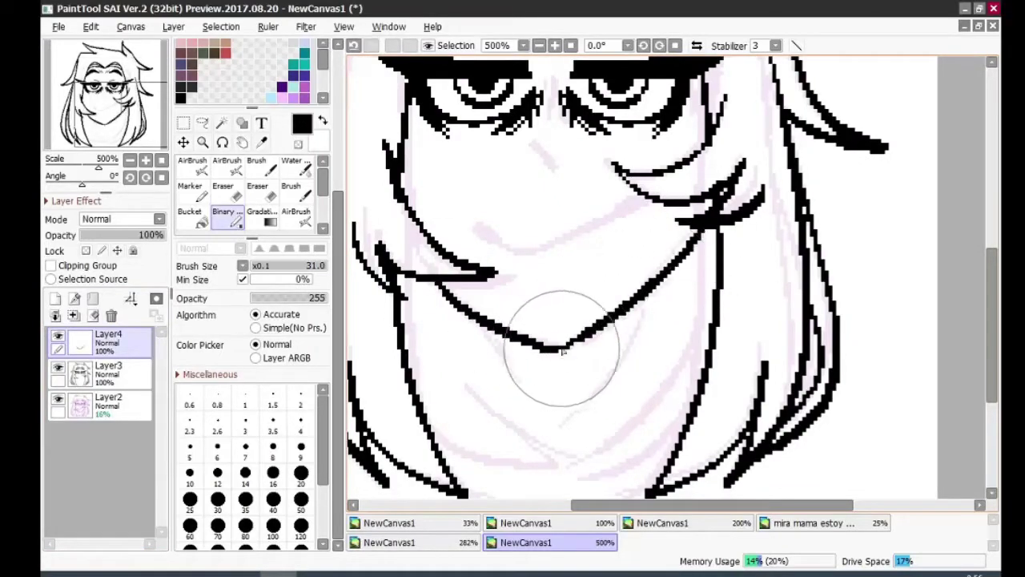
{"action": "scroll", "coordinate": [799, 258], "scroll_direction": "down", "scroll_amount": 3}
Ink the curved neck and fold lines below the chin, between the two long side locks.
{"action": "scroll", "coordinate": [467, 345], "scroll_direction": "up", "scroll_amount": 4}
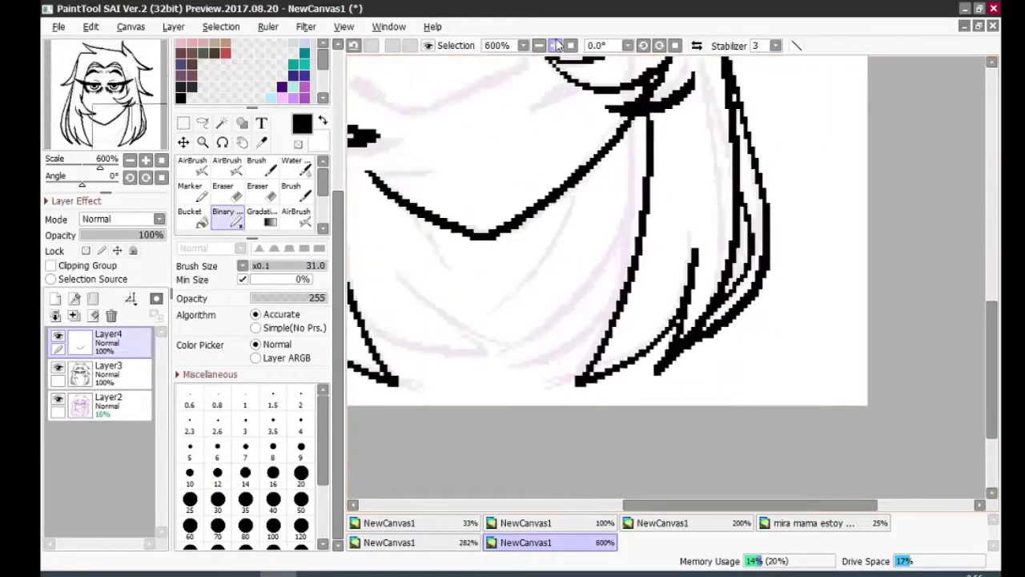
{"action": "left_click_drag", "start_coordinate": [517, 364], "coordinate": [596, 362]}
{"action": "left_click_drag", "start_coordinate": [697, 160], "coordinate": [627, 293]}
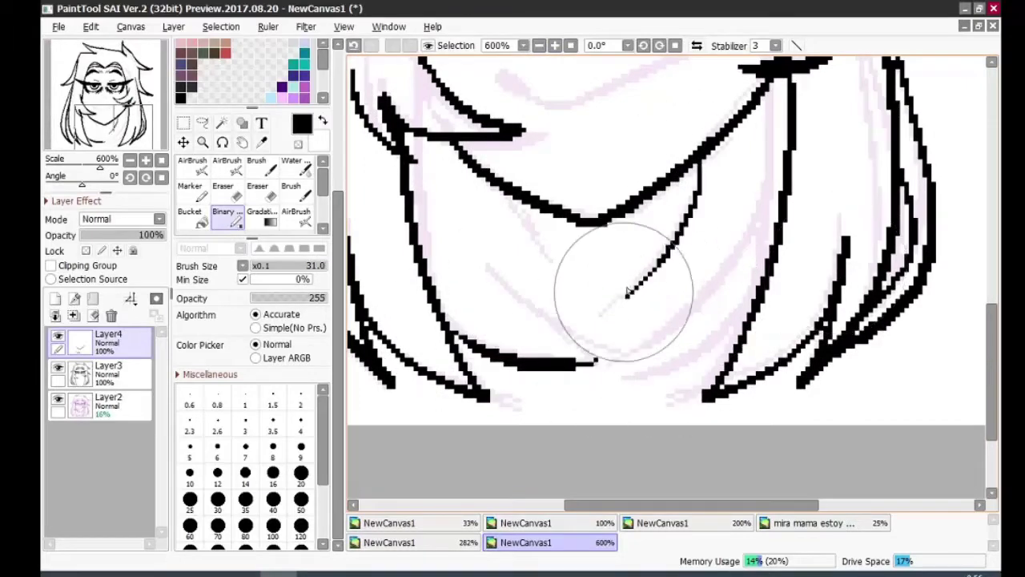
{"action": "left_click_drag", "start_coordinate": [623, 367], "coordinate": [500, 272]}
{"action": "mouse_move", "coordinate": [765, 80]}
{"action": "left_mouse_down"}
{"action": "mouse_move", "coordinate": [743, 206]}
{"action": "mouse_move", "coordinate": [661, 351]}
{"action": "left_mouse_up"}
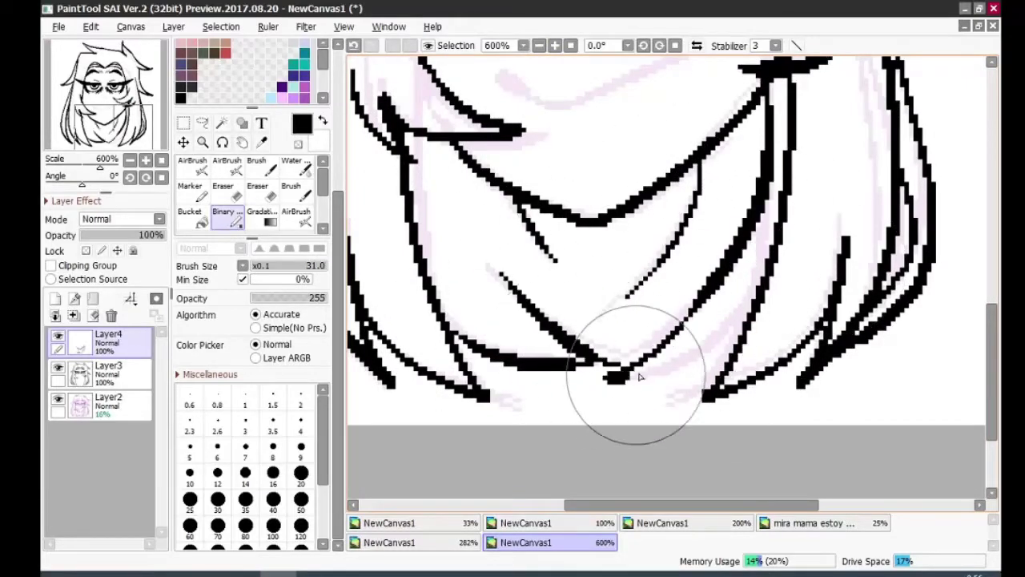
{"action": "left_click_drag", "start_coordinate": [735, 341], "coordinate": [612, 375]}
{"action": "left_click_drag", "start_coordinate": [688, 304], "coordinate": [625, 365]}
{"action": "scroll", "coordinate": [733, 328], "scroll_direction": "up", "scroll_amount": 5}
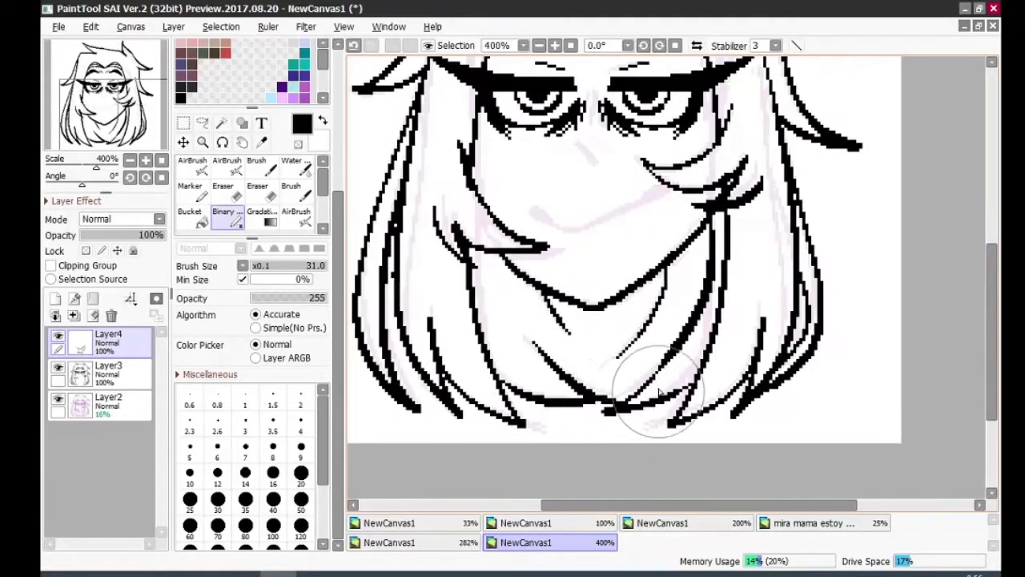
Ink the nose as a short diagonal line between and below the eyes.
{"action": "left_click", "coordinate": [539, 45]}
{"action": "left_click", "coordinate": [554, 46]}
{"action": "left_click_drag", "start_coordinate": [516, 207], "coordinate": [571, 273]}
{"action": "scroll", "coordinate": [571, 273], "scroll_direction": "down", "scroll_amount": 2}
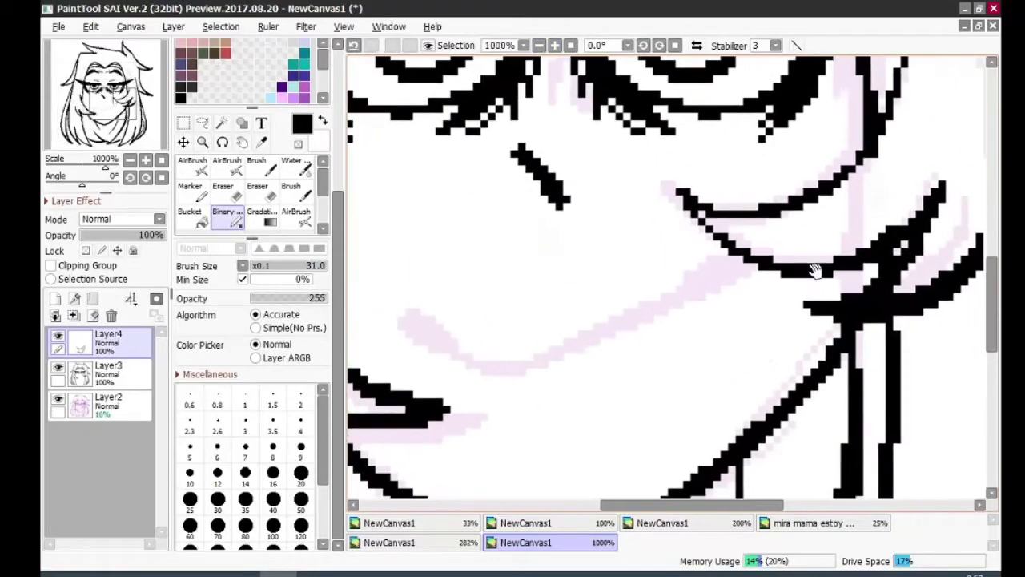
Raise the opacity of the sketch layer Layer2 to 49% and make Layer4 active again.
{"action": "left_click", "coordinate": [104, 405]}
{"action": "left_click_drag", "start_coordinate": [94, 235], "coordinate": [121, 235]}
{"action": "left_click", "coordinate": [125, 350]}
Ink the crooked smile over the sketch, from the right cheek strands to its thick left corner.
{"action": "mouse_move", "coordinate": [768, 255]}
{"action": "left_mouse_down"}
{"action": "mouse_move", "coordinate": [701, 298]}
{"action": "mouse_move", "coordinate": [664, 307]}
{"action": "mouse_move", "coordinate": [676, 308]}
{"action": "mouse_move", "coordinate": [655, 279]}
{"action": "mouse_move", "coordinate": [563, 305]}
{"action": "mouse_move", "coordinate": [597, 289]}
{"action": "mouse_move", "coordinate": [592, 298]}
{"action": "mouse_move", "coordinate": [616, 296]}
{"action": "mouse_move", "coordinate": [595, 309]}
{"action": "left_mouse_up"}
{"action": "left_click", "coordinate": [554, 45]}
{"action": "mouse_move", "coordinate": [512, 308]}
{"action": "left_mouse_down"}
{"action": "mouse_move", "coordinate": [598, 311]}
{"action": "mouse_move", "coordinate": [536, 318]}
{"action": "mouse_move", "coordinate": [593, 327]}
{"action": "mouse_move", "coordinate": [561, 314]}
{"action": "left_mouse_up"}
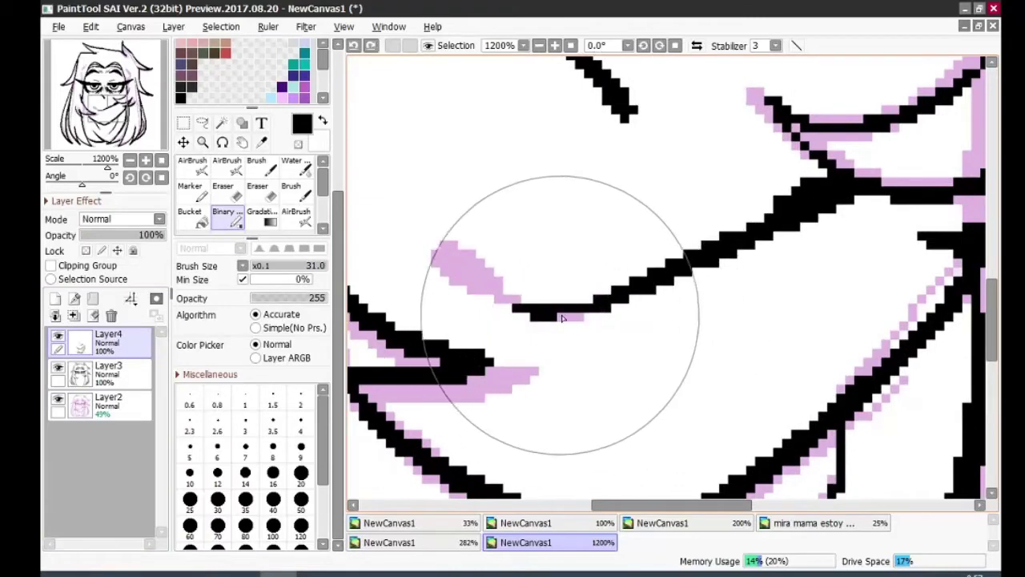
{"action": "mouse_move", "coordinate": [444, 244]}
{"action": "left_mouse_down"}
{"action": "mouse_move", "coordinate": [461, 276]}
{"action": "mouse_move", "coordinate": [561, 290]}
{"action": "left_mouse_up"}
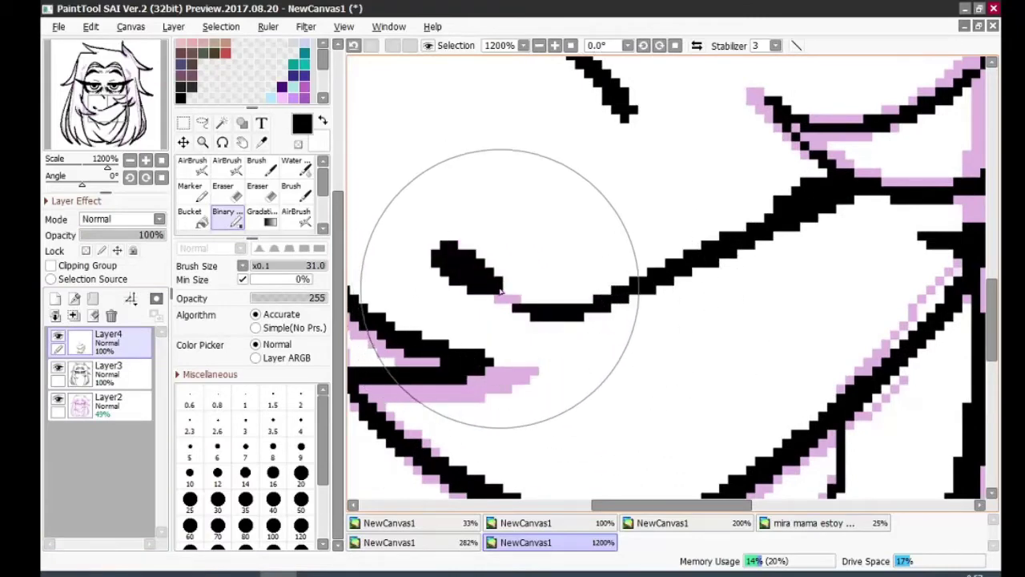
{"action": "left_click_drag", "start_coordinate": [457, 265], "coordinate": [561, 293]}
{"action": "scroll", "coordinate": [749, 148], "scroll_direction": "down", "scroll_amount": 3}
{"action": "scroll", "coordinate": [749, 148], "scroll_direction": "down", "scroll_amount": 1}
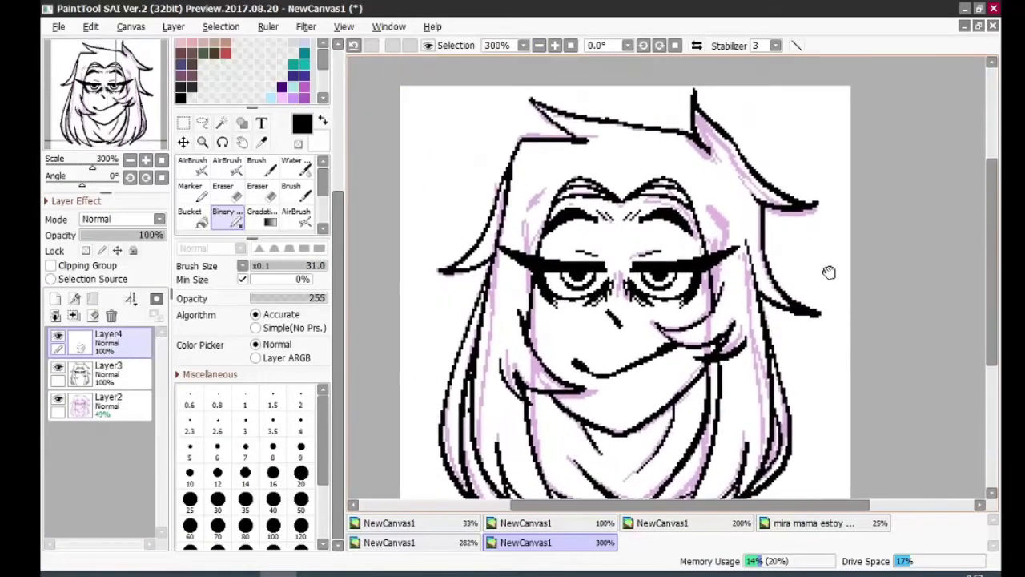
Delete the sketch layer Layer2 and merge the inked face details into Layer3, leaving an empty layer above.
{"action": "left_click", "coordinate": [104, 405]}
{"action": "left_click", "coordinate": [111, 315]}
{"action": "scroll", "coordinate": [745, 173], "scroll_direction": "down", "scroll_amount": 1}
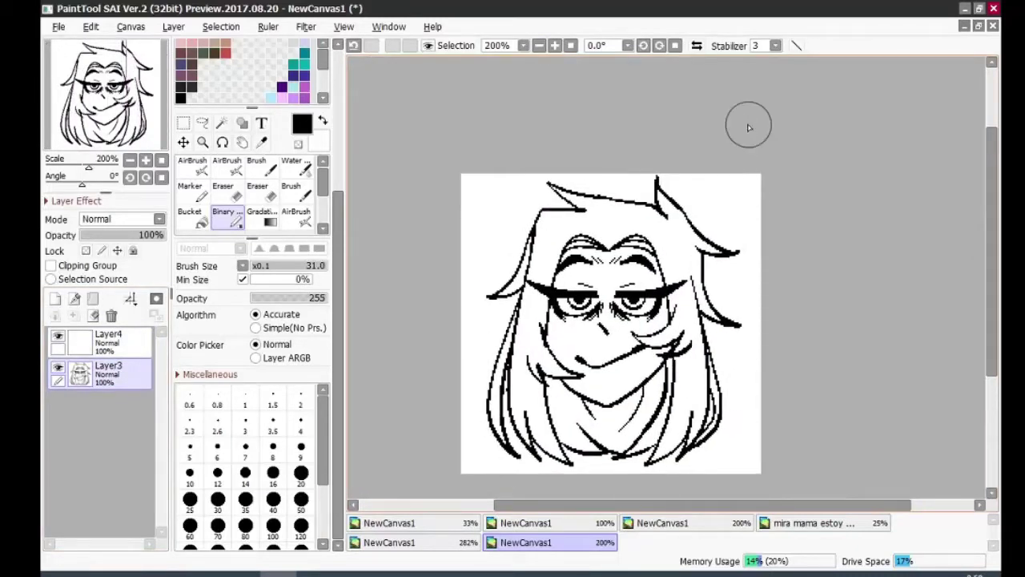
Move the empty layer Layer4 below the line art layer Layer3.
{"action": "double_click", "coordinate": [105, 341]}
{"action": "left_click", "coordinate": [600, 307]}
{"action": "left_click_drag", "start_coordinate": [104, 340], "coordinate": [104, 376]}
Select all the enclosed hair areas of the line art on Layer3 with the Magic Wand.
{"action": "left_click", "coordinate": [222, 122]}
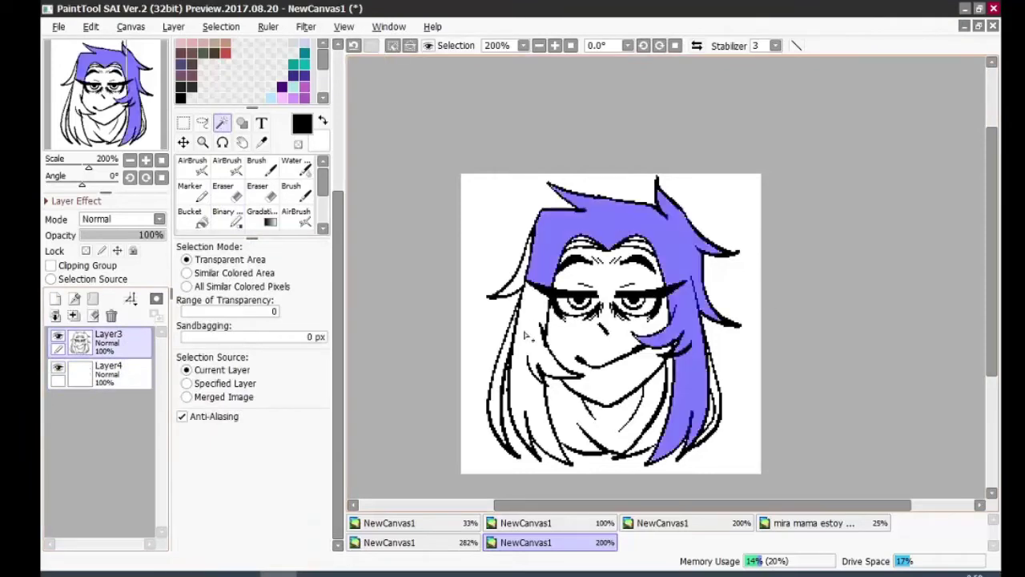
{"action": "left_click", "coordinate": [527, 337]}
{"action": "scroll", "coordinate": [576, 187], "scroll_direction": "up", "scroll_amount": 3}
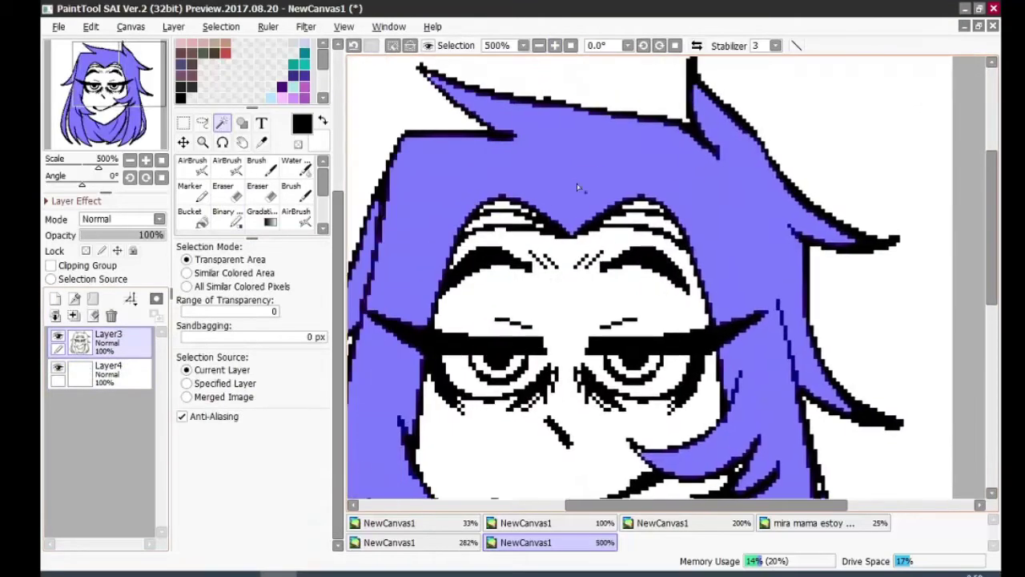
Fill the selected hair areas with red on Layer4 and clear the selection.
{"action": "left_click", "coordinate": [104, 373]}
{"action": "key", "text": "ctrl+d"}
{"action": "left_click", "coordinate": [227, 165]}
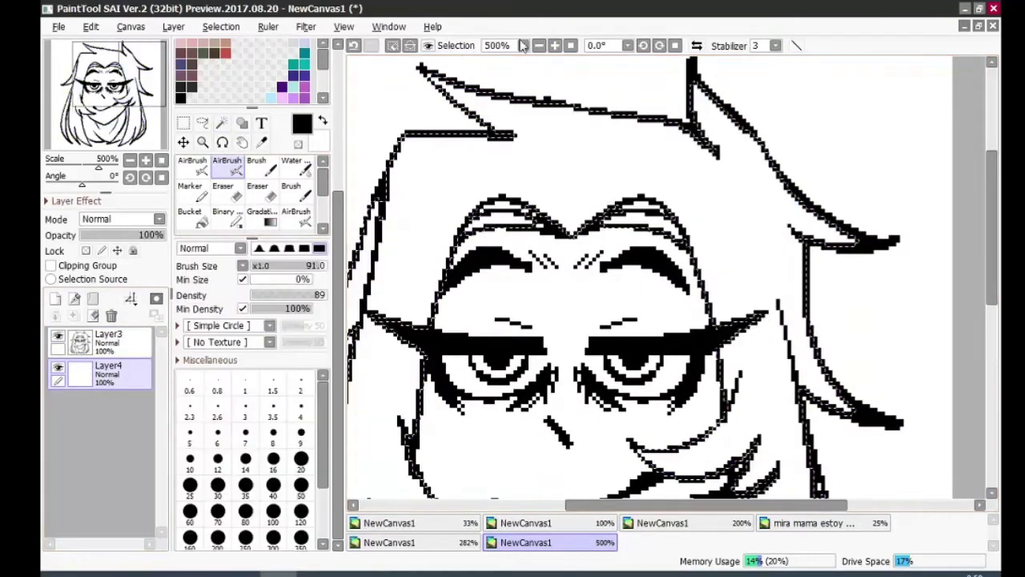
{"action": "scroll", "coordinate": [716, 237], "scroll_direction": "down", "scroll_amount": 2}
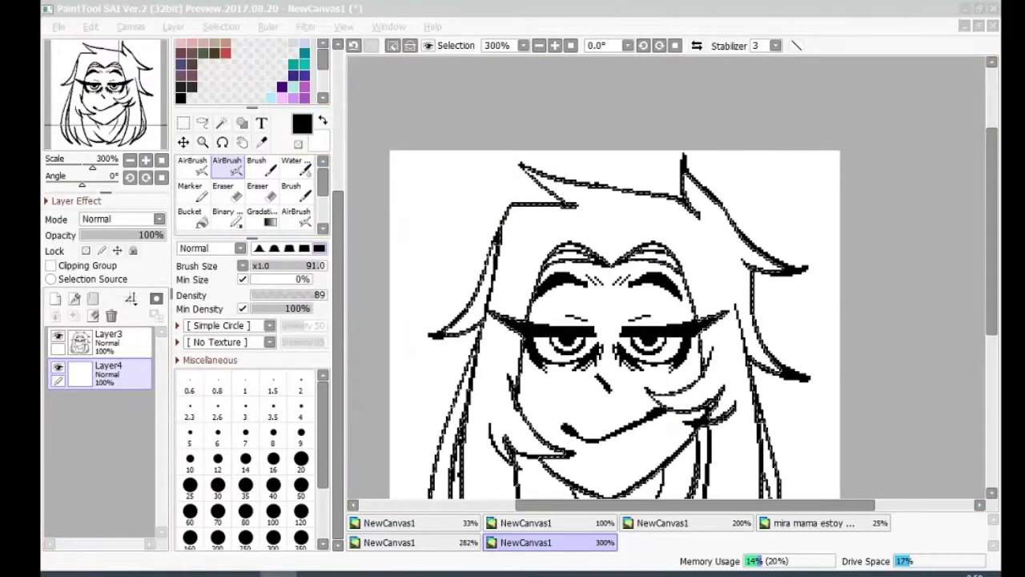
{"action": "mouse_move", "coordinate": [849, 264]}
{"action": "left_mouse_down"}
{"action": "mouse_move", "coordinate": [668, 160]}
{"action": "mouse_move", "coordinate": [753, 240]}
{"action": "left_mouse_up"}
{"action": "key", "text": "ctrl+z"}
{"action": "left_click", "coordinate": [227, 216]}
{"action": "scroll", "coordinate": [732, 200], "scroll_direction": "down", "scroll_amount": 1}
{"action": "key", "text": "ctrl+d"}
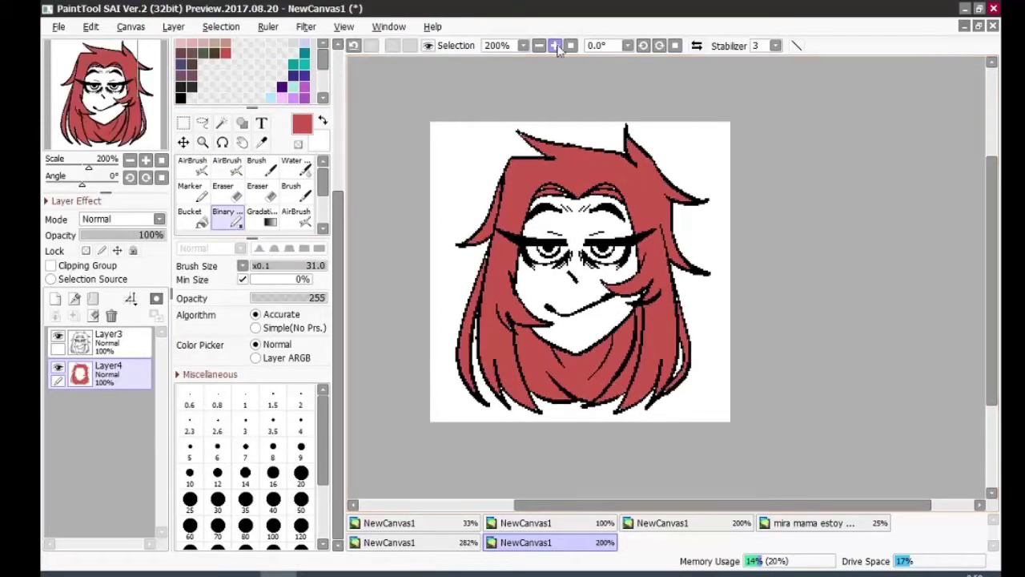
Touch up the small unfilled gaps in the red hair around the strands and tips.
{"action": "scroll", "coordinate": [567, 285], "scroll_direction": "up", "scroll_amount": 2}
{"action": "left_click_drag", "start_coordinate": [646, 133], "coordinate": [512, 87]}
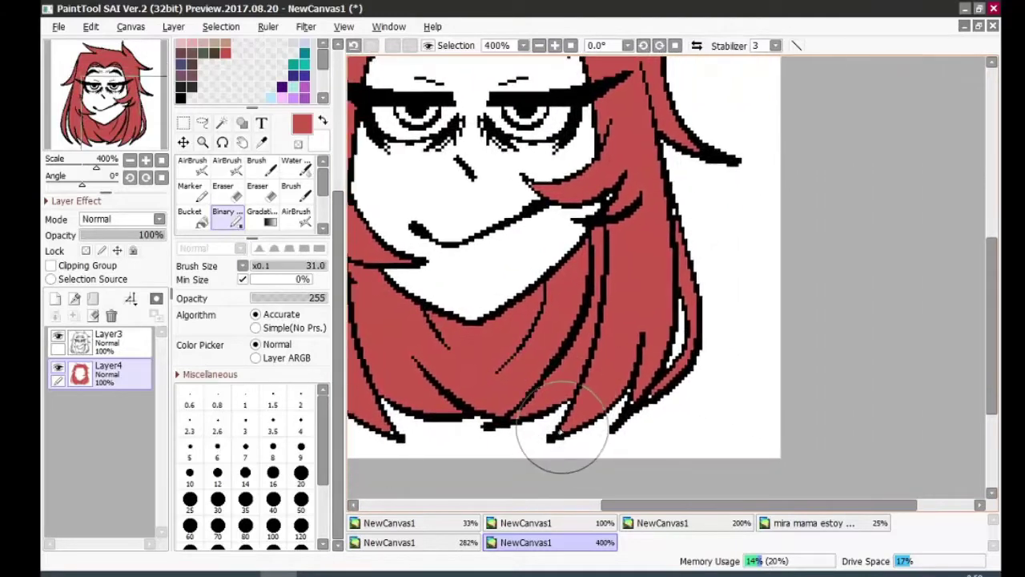
{"action": "scroll", "coordinate": [617, 233], "scroll_direction": "up", "scroll_amount": 5}
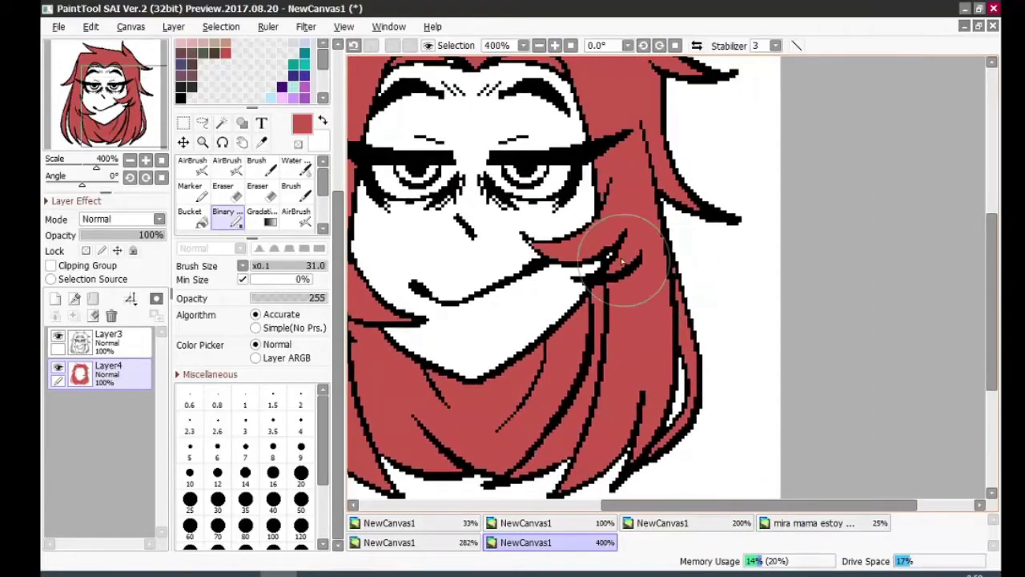
{"action": "scroll", "coordinate": [520, 160], "scroll_direction": "left", "scroll_amount": 3}
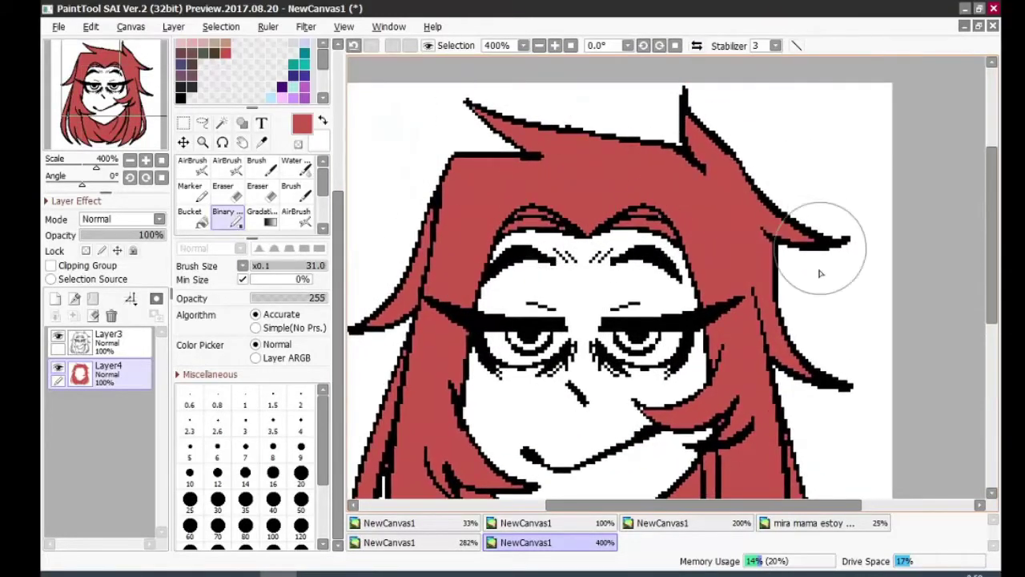
{"action": "scroll", "coordinate": [820, 273], "scroll_direction": "up", "scroll_amount": 3}
{"action": "scroll", "coordinate": [728, 174], "scroll_direction": "down", "scroll_amount": 4}
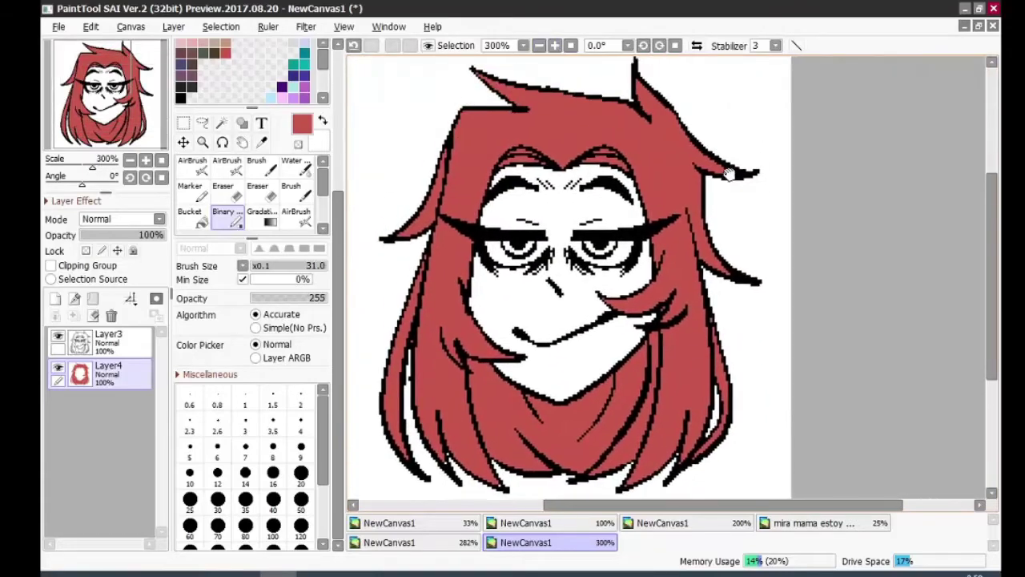
{"action": "scroll", "coordinate": [352, 112], "scroll_direction": "up", "scroll_amount": 1}
{"action": "scroll", "coordinate": [344, 104], "scroll_direction": "down", "scroll_amount": 1}
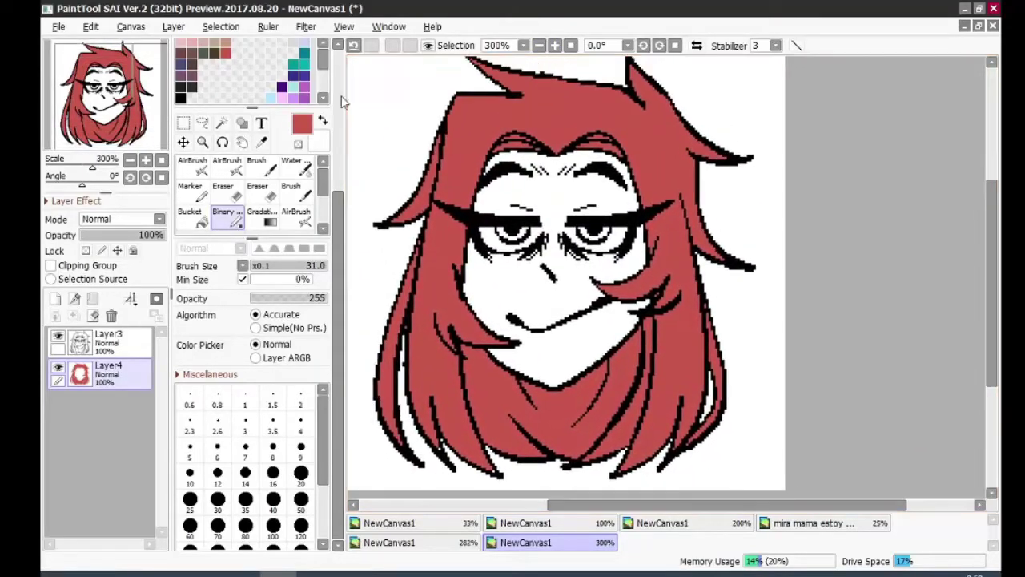
Shift the hair fill on Layer4 to a darker crimson with Hue/Saturation, lowering hue, saturation and luminance.
{"action": "key", "text": "ctrl+u"}
{"action": "mouse_move", "coordinate": [835, 80]}
{"action": "left_mouse_down"}
{"action": "mouse_move", "coordinate": [794, 82]}
{"action": "mouse_move", "coordinate": [818, 80]}
{"action": "left_mouse_up"}
{"action": "left_click_drag", "start_coordinate": [835, 101], "coordinate": [802, 101]}
{"action": "left_click_drag", "start_coordinate": [835, 120], "coordinate": [806, 128]}
{"action": "left_click", "coordinate": [878, 165]}
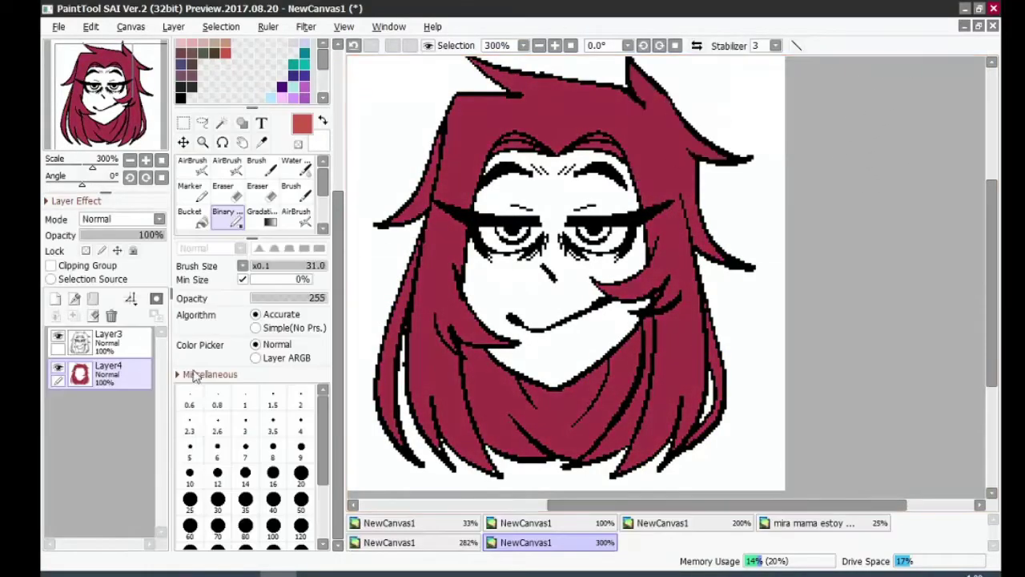
Add a layer below Layer4 and colour both irises dull plum (H 354, S 18, V 45).
{"action": "left_click", "coordinate": [55, 298]}
{"action": "left_click", "coordinate": [555, 46]}
{"action": "left_click", "coordinate": [555, 46]}
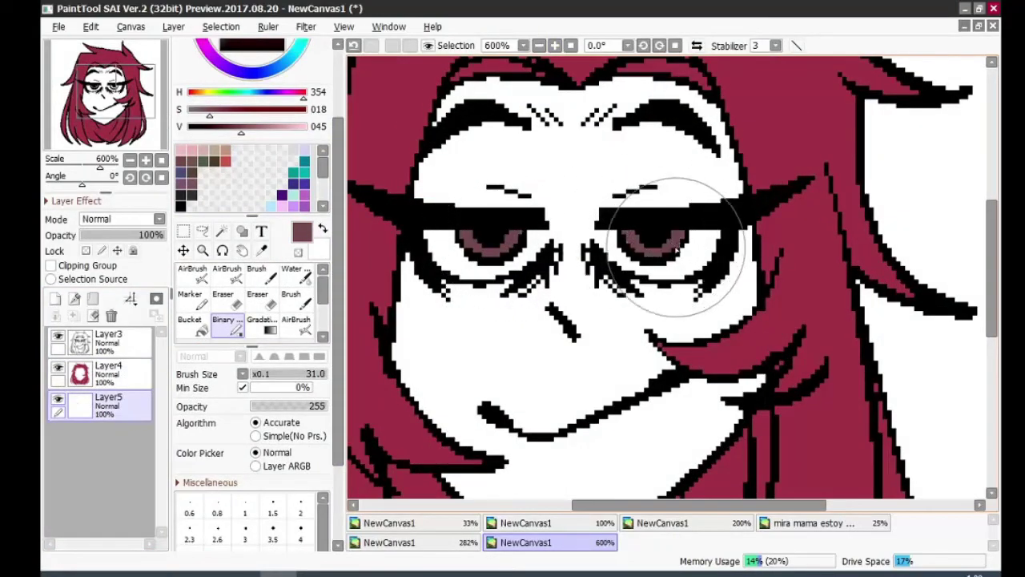
Add a layer at the bottom of the stack and paint the face pink (H 0, S 22, V 91), keeping the eye whites clear.
{"action": "scroll", "coordinate": [677, 251], "scroll_direction": "down", "scroll_amount": 3}
{"action": "left_click", "coordinate": [54, 298]}
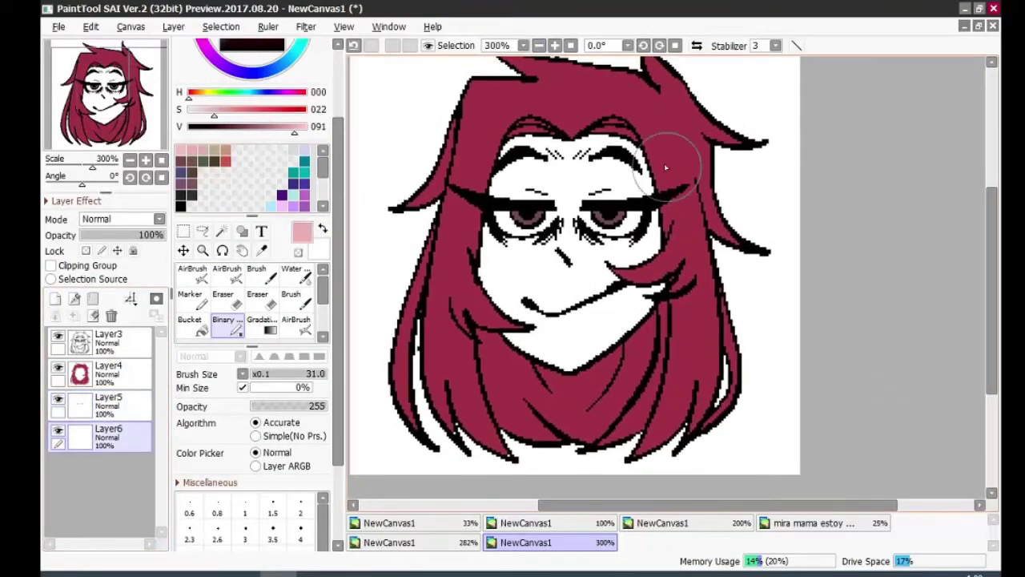
{"action": "mouse_move", "coordinate": [486, 256]}
{"action": "left_mouse_down"}
{"action": "mouse_move", "coordinate": [512, 301]}
{"action": "mouse_move", "coordinate": [609, 342]}
{"action": "mouse_move", "coordinate": [527, 248]}
{"action": "left_mouse_up"}
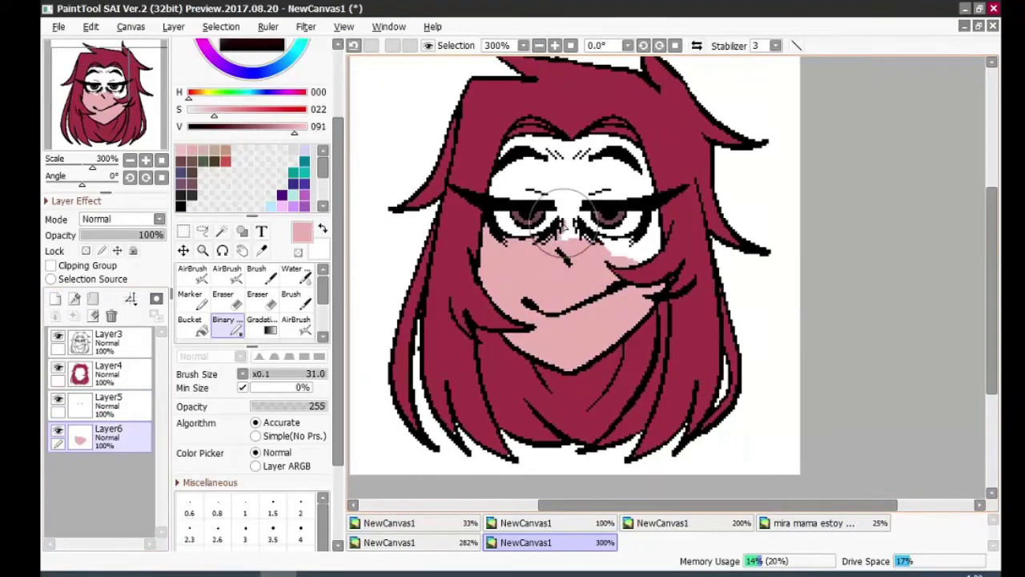
{"action": "scroll", "coordinate": [655, 263], "scroll_direction": "up", "scroll_amount": 2}
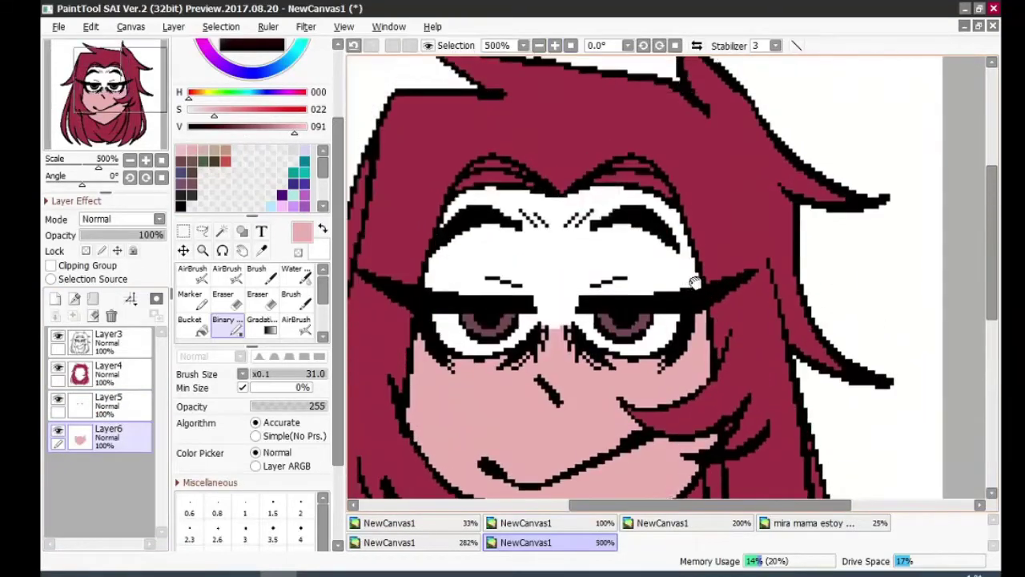
{"action": "mouse_move", "coordinate": [512, 265]}
{"action": "left_mouse_down"}
{"action": "mouse_move", "coordinate": [583, 192]}
{"action": "mouse_move", "coordinate": [549, 265]}
{"action": "mouse_move", "coordinate": [527, 262]}
{"action": "mouse_move", "coordinate": [693, 265]}
{"action": "left_mouse_up"}
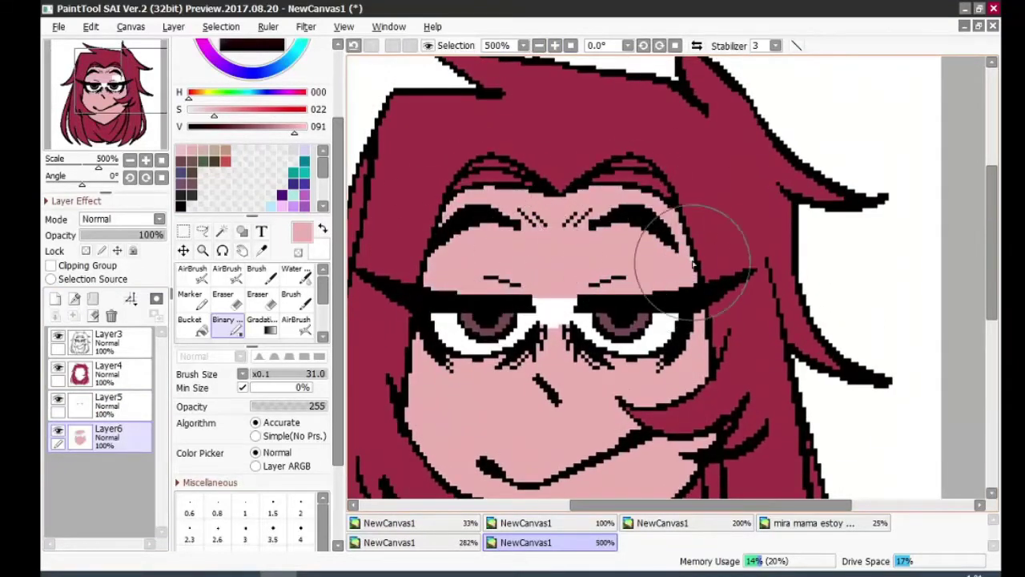
{"action": "key", "text": "e"}
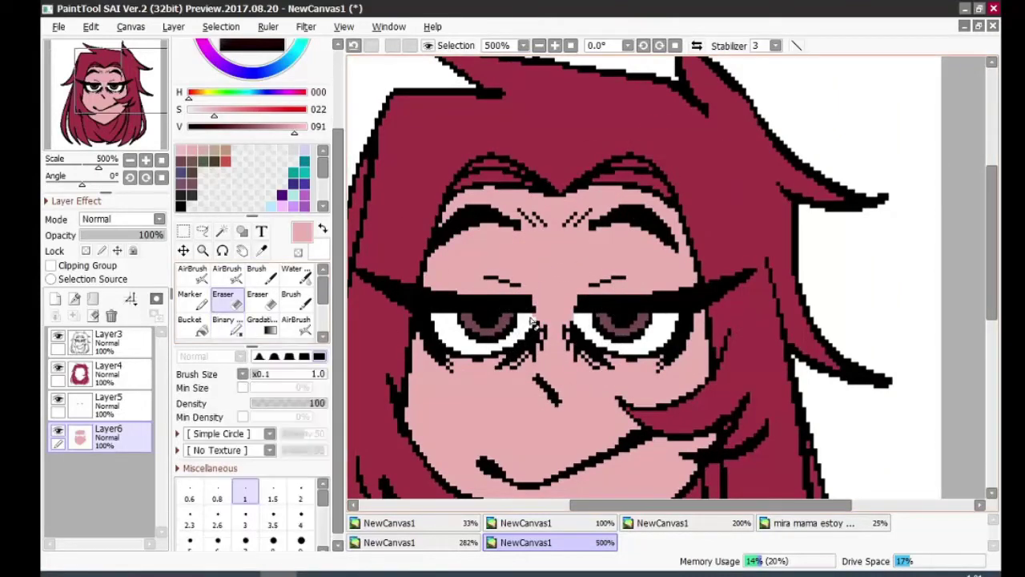
{"action": "scroll", "coordinate": [804, 249], "scroll_direction": "down", "scroll_amount": 3}
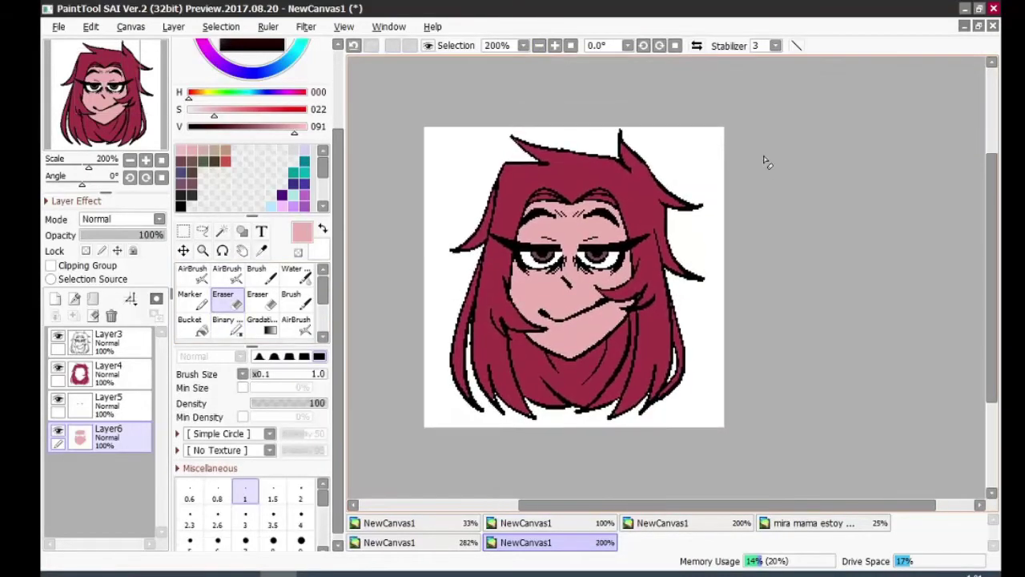
Fill a new layer clipped to Layer6 with muted pink (H 5, S 15, V 84) and merge it into Layer6.
{"action": "key", "text": "g"}
{"action": "key", "text": "ctrl+shift+n"}
{"action": "left_click", "coordinate": [709, 235]}
{"action": "left_click_drag", "start_coordinate": [214, 109], "coordinate": [327, 107]}
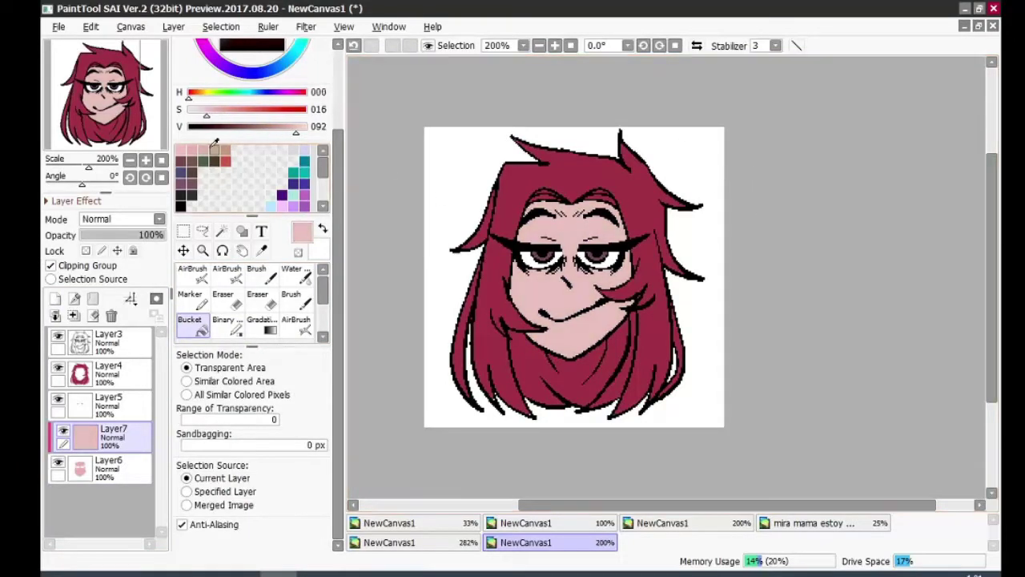
{"action": "key", "text": "ctrl+e"}
Compare the drawing with the finished purple head on the other canvas, and return to the red-haired character.
{"action": "left_click", "coordinate": [555, 45]}
{"action": "left_click", "coordinate": [554, 46]}
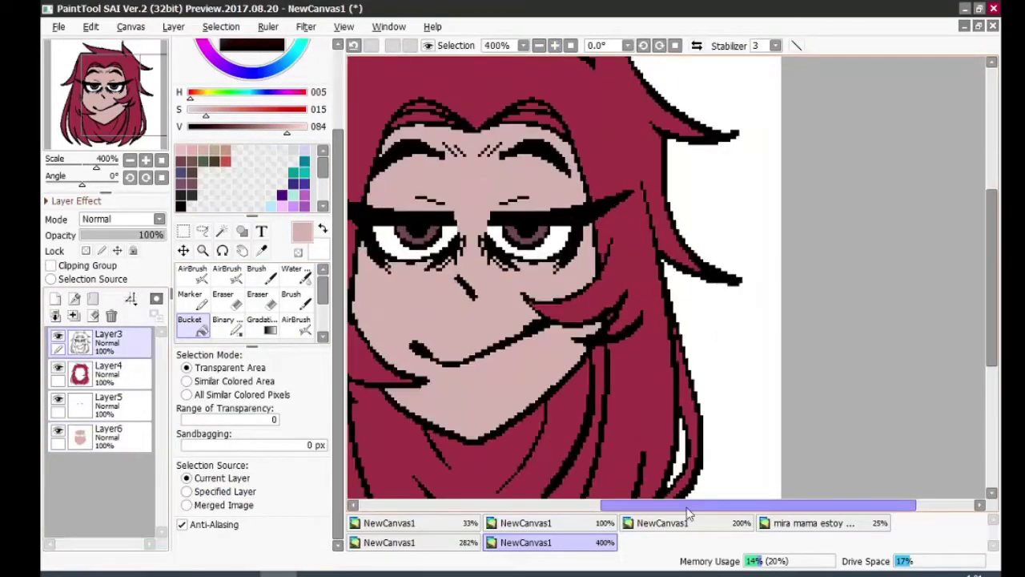
{"action": "left_click", "coordinate": [400, 542]}
{"action": "left_click", "coordinate": [526, 542]}
{"action": "left_click", "coordinate": [400, 542]}
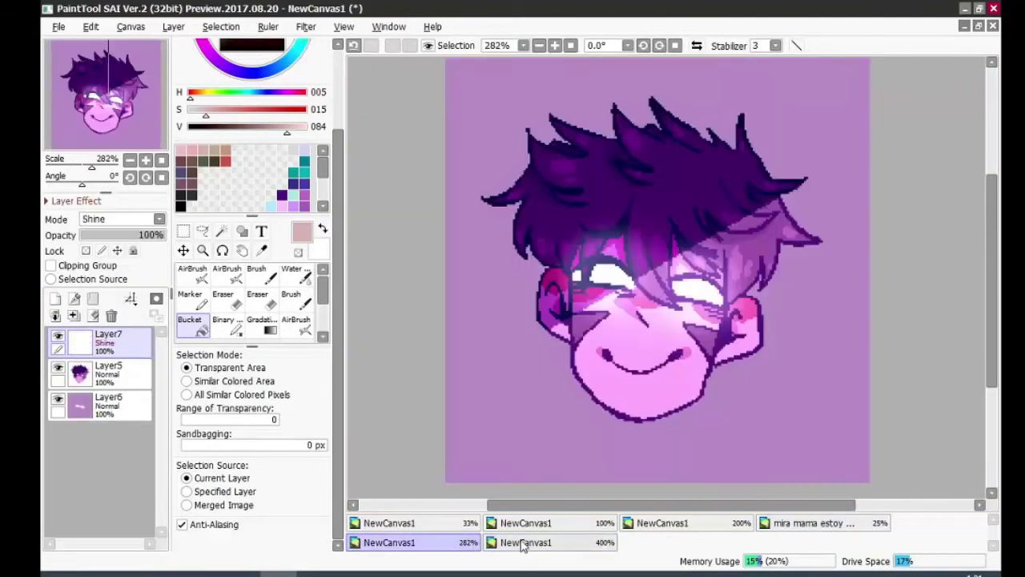
{"action": "left_click", "coordinate": [525, 542]}
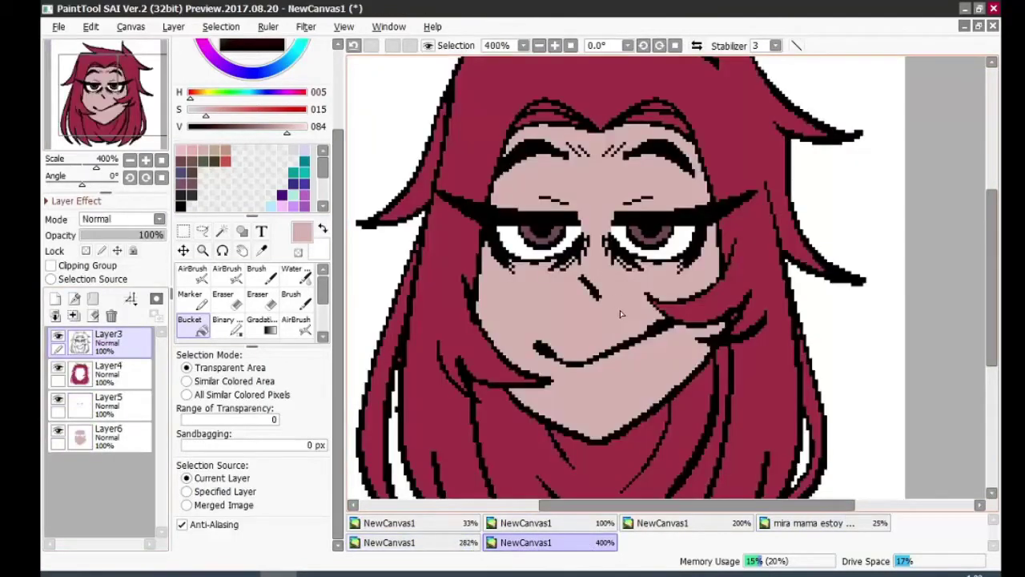
Pick a tan colour (H 21, S 28, V 77) for the Binary pen and add a layer clipped to Layer6.
{"action": "left_click", "coordinate": [645, 295], "text": "alt"}
{"action": "key", "text": "b"}
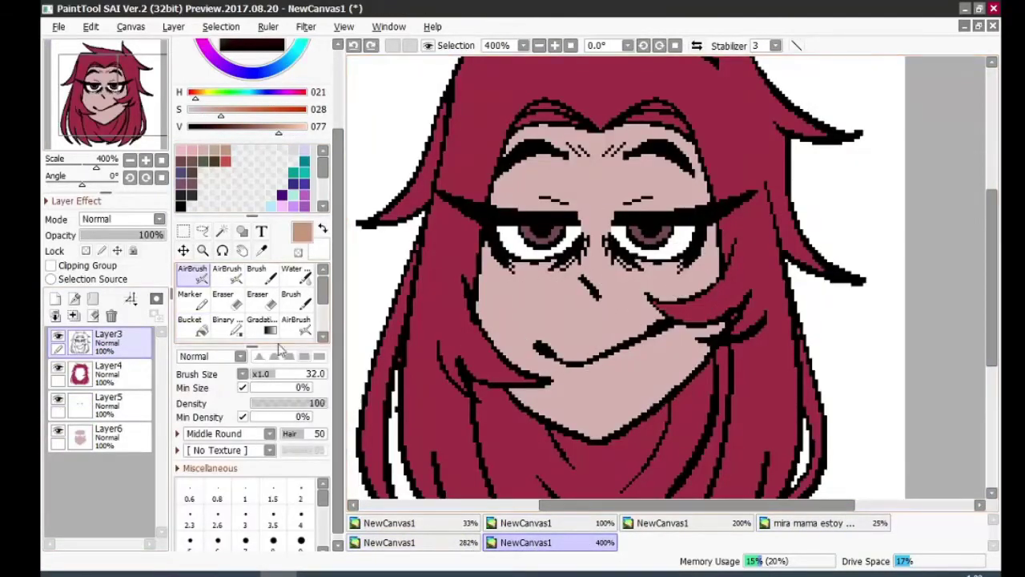
{"action": "key", "text": "n"}
{"action": "left_click", "coordinate": [121, 436]}
{"action": "left_click", "coordinate": [55, 298]}
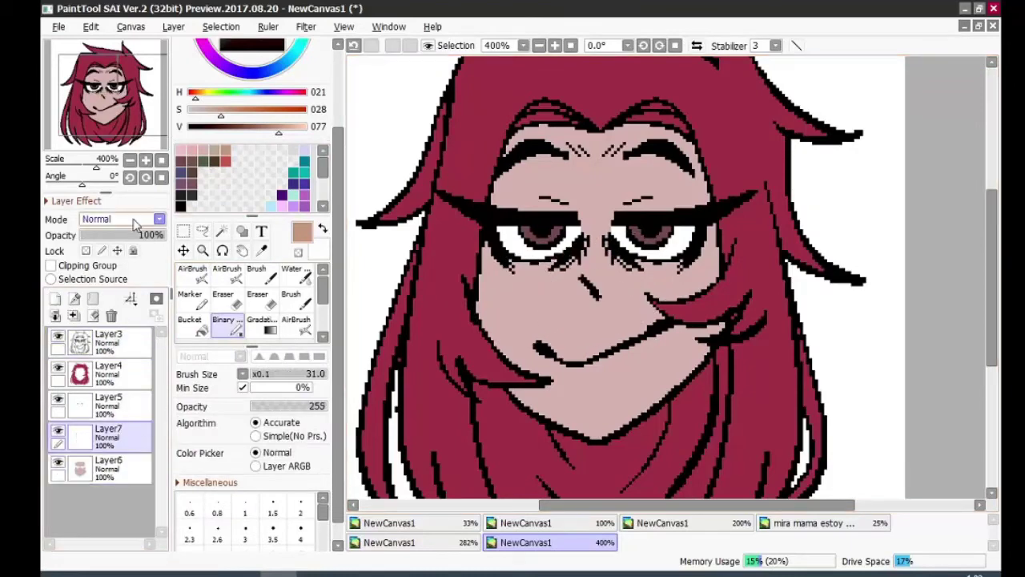
{"action": "left_click", "coordinate": [51, 265]}
Paint tan patches across the nose bridge and on both cheeks below the eyes.
{"action": "left_click_drag", "start_coordinate": [569, 272], "coordinate": [585, 293]}
{"action": "key", "text": "ctrl+z"}
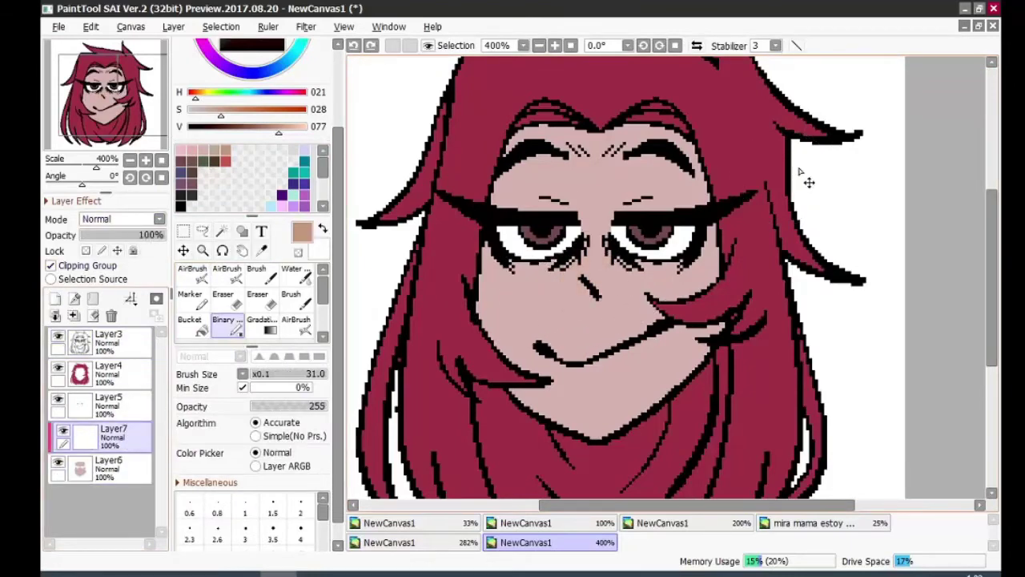
{"action": "scroll", "coordinate": [512, 197], "scroll_direction": "up", "scroll_amount": 1}
{"action": "mouse_move", "coordinate": [583, 210]}
{"action": "left_mouse_down"}
{"action": "mouse_move", "coordinate": [525, 226]}
{"action": "mouse_move", "coordinate": [544, 216]}
{"action": "mouse_move", "coordinate": [552, 248]}
{"action": "left_mouse_up"}
{"action": "left_click_drag", "start_coordinate": [653, 268], "coordinate": [692, 253]}
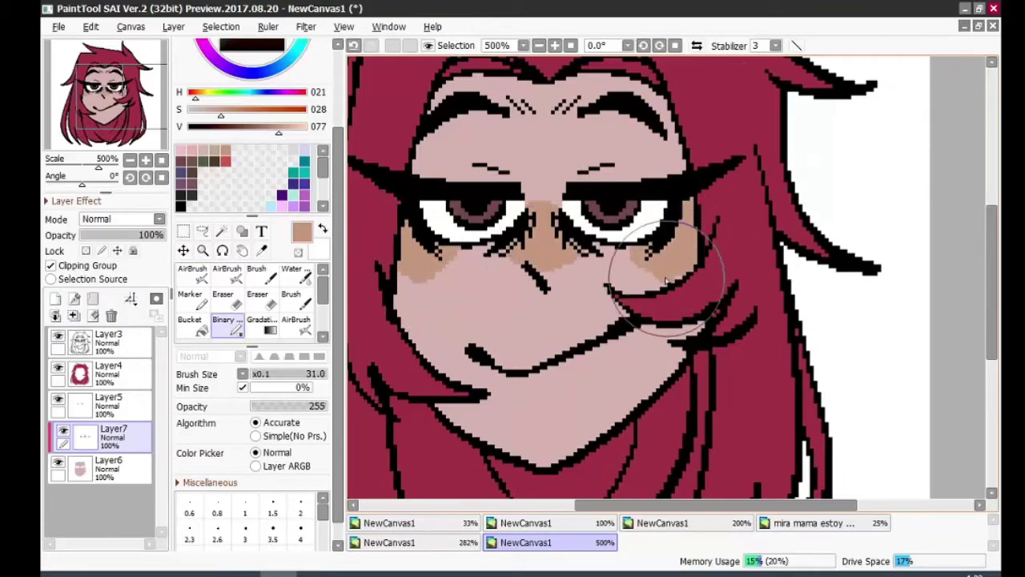
{"action": "scroll", "coordinate": [782, 151], "scroll_direction": "down", "scroll_amount": 2}
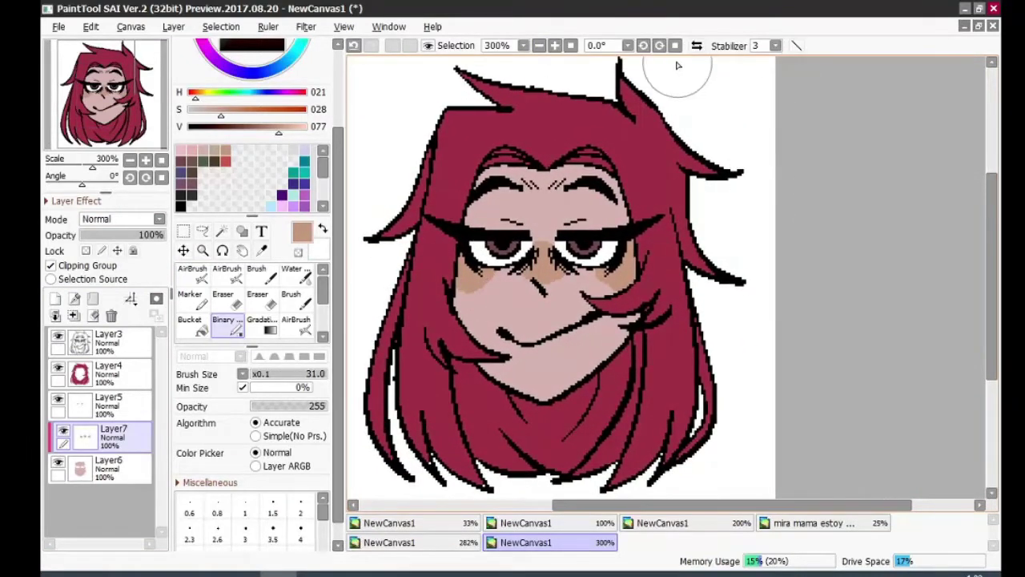
Thicken the line art around the cheek strands in black on Layer3.
{"action": "left_click", "coordinate": [105, 341]}
{"action": "left_click", "coordinate": [181, 207]}
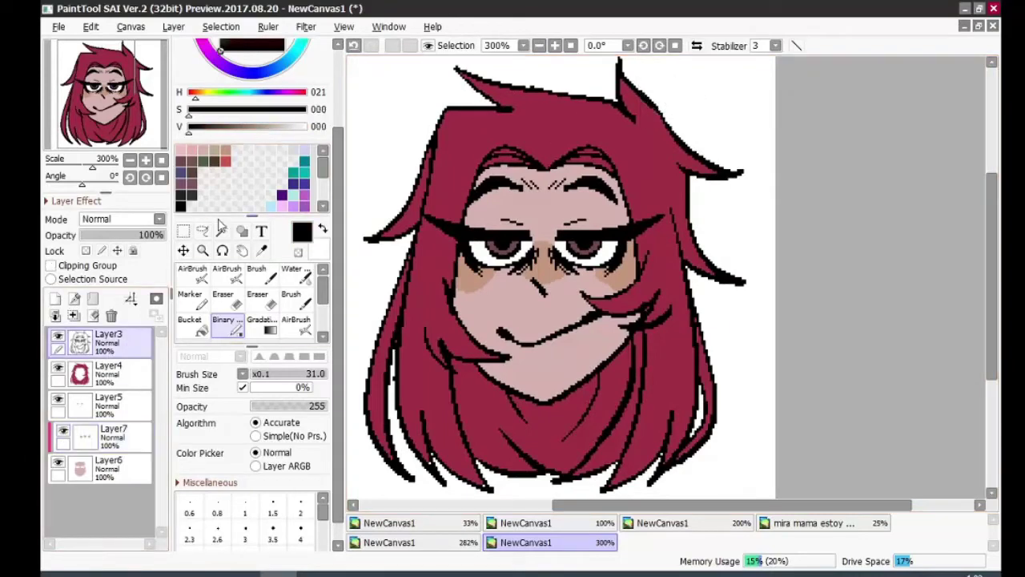
{"action": "scroll", "coordinate": [439, 238], "scroll_direction": "up", "scroll_amount": 2}
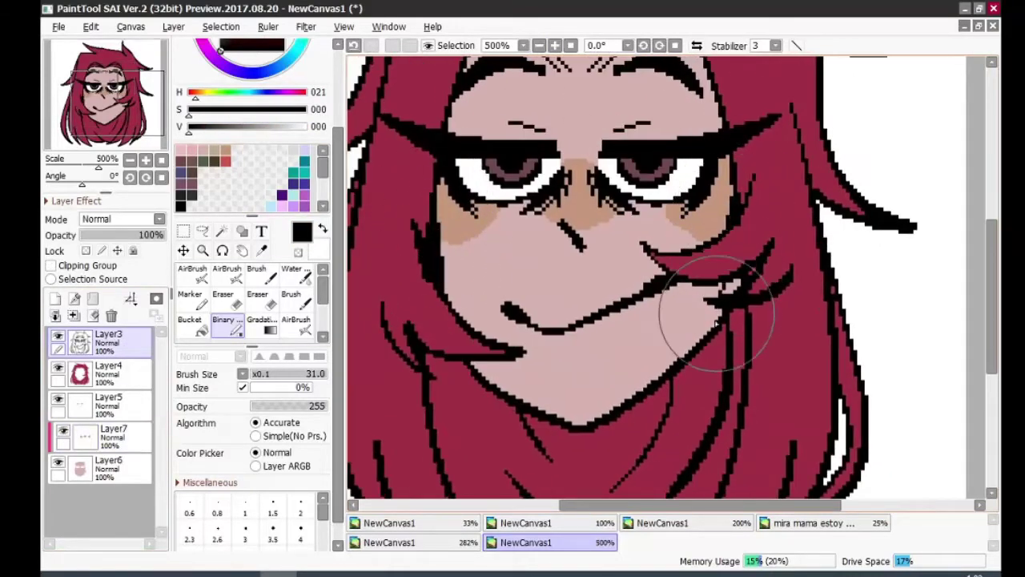
{"action": "scroll", "coordinate": [739, 284], "scroll_direction": "down", "scroll_amount": 3}
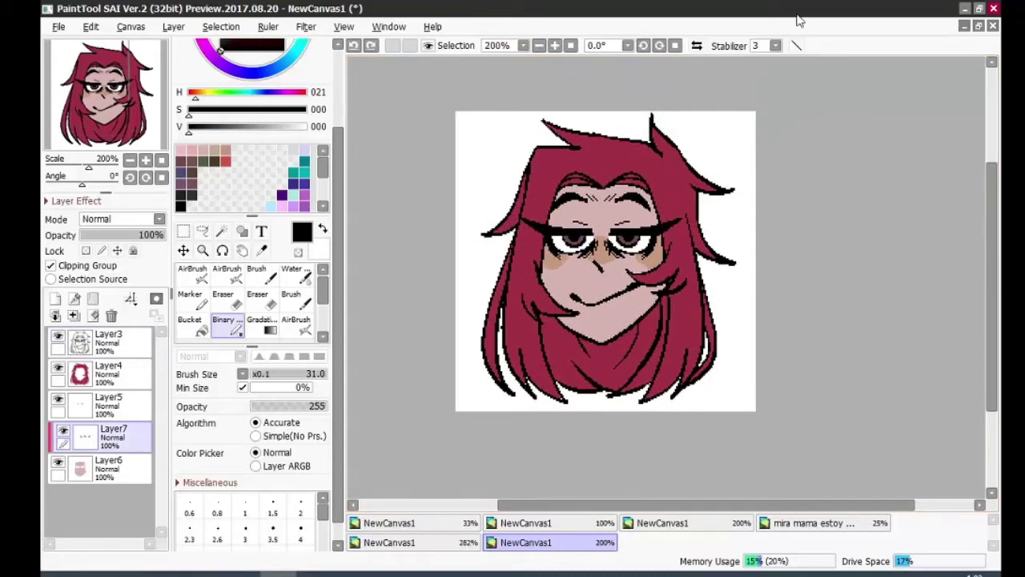
Recolour the tan face patches on Layer7 with Hue/Saturation: hue -20, saturation +27, luminance -3.
{"action": "scroll", "coordinate": [723, 142], "scroll_direction": "up", "scroll_amount": 2}
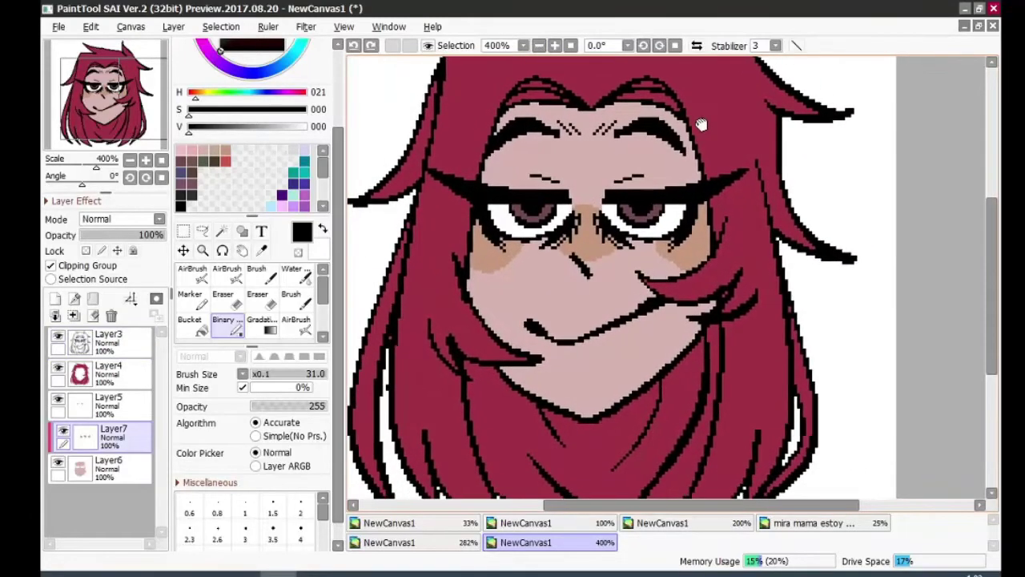
{"action": "mouse_move", "coordinate": [697, 131]}
{"action": "left_mouse_down"}
{"action": "mouse_move", "coordinate": [689, 133]}
{"action": "mouse_move", "coordinate": [702, 173]}
{"action": "left_mouse_up"}
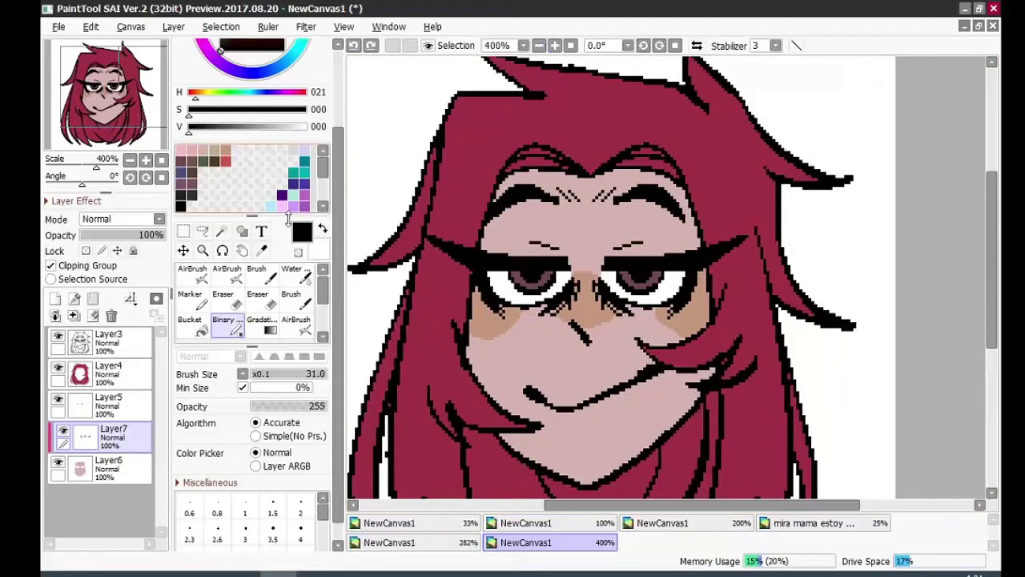
{"action": "left_click", "coordinate": [306, 27]}
{"action": "left_click", "coordinate": [336, 41]}
{"action": "left_click_drag", "start_coordinate": [835, 77], "coordinate": [824, 80]}
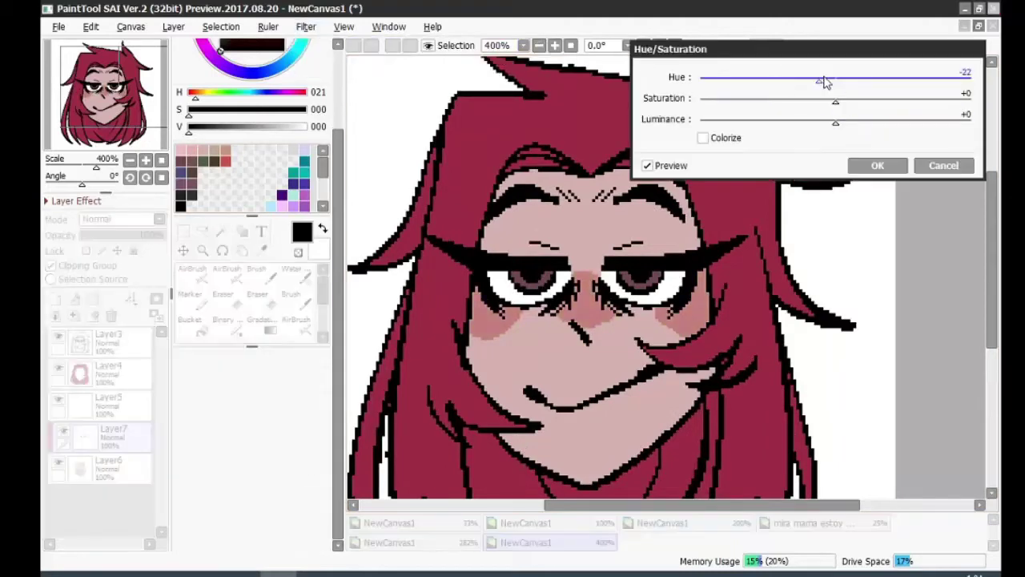
{"action": "left_click_drag", "start_coordinate": [835, 122], "coordinate": [822, 127]}
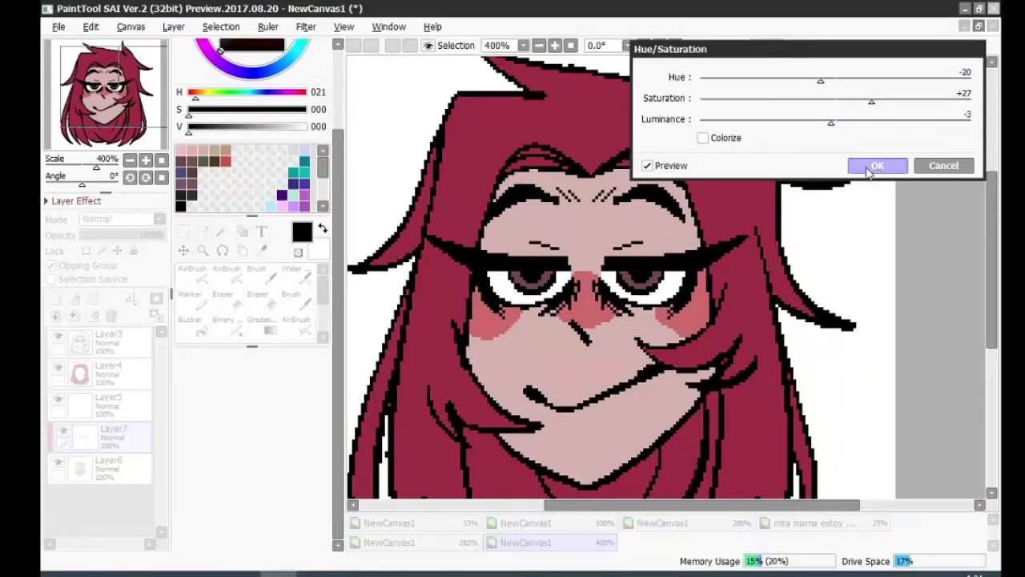
{"action": "left_click", "coordinate": [871, 168]}
Sample a muted brown (H 5, S 15, V 54) and try shading strokes on the cheek and beside the nose.
{"action": "right_click", "coordinate": [533, 280]}
{"action": "left_click_drag", "start_coordinate": [540, 360], "coordinate": [565, 365]}
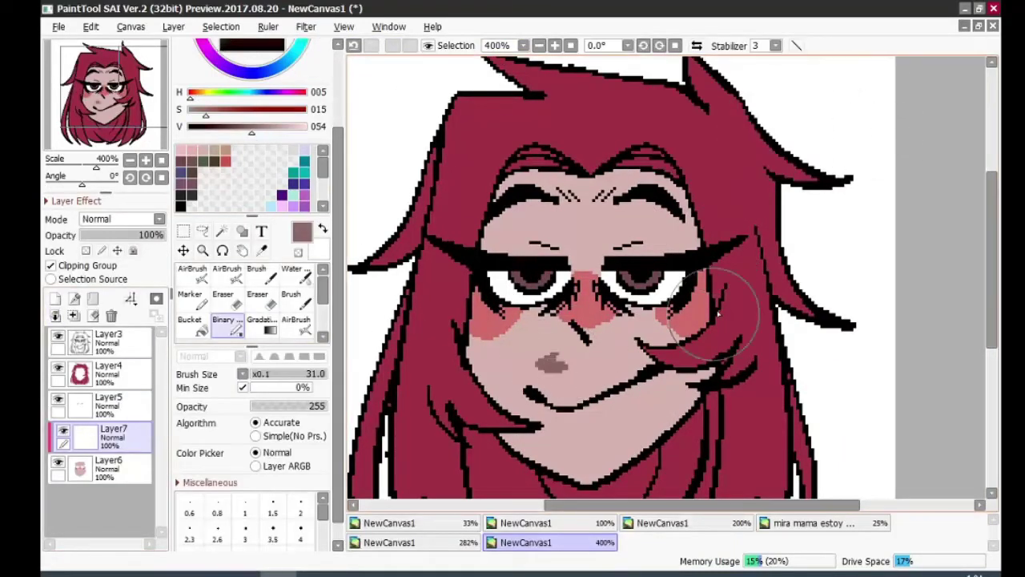
{"action": "scroll", "coordinate": [718, 315], "scroll_direction": "up", "scroll_amount": 2}
{"action": "left_click_drag", "start_coordinate": [718, 315], "coordinate": [445, 253]}
{"action": "scroll", "coordinate": [472, 275], "scroll_direction": "down", "scroll_amount": 3}
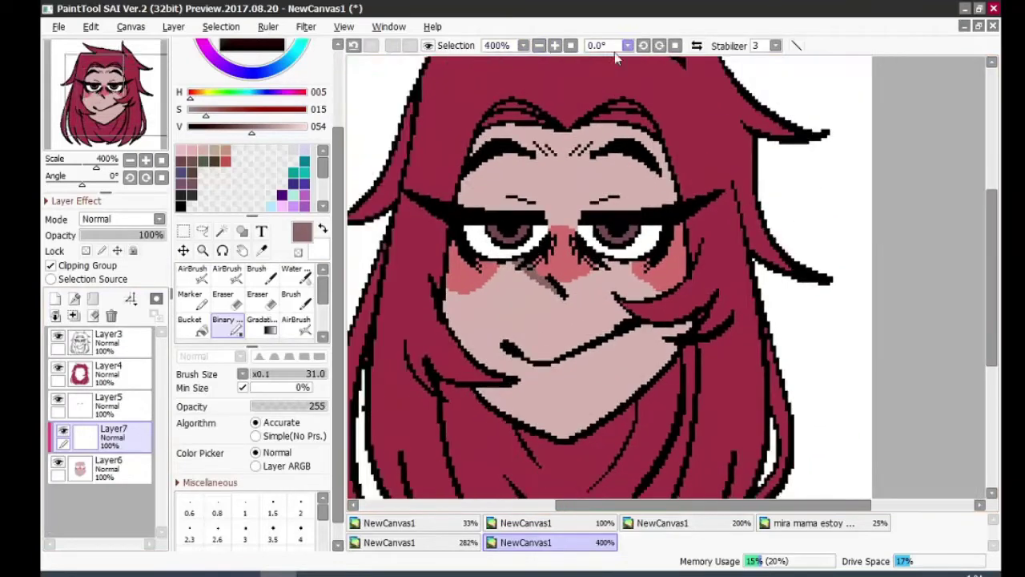
{"action": "scroll", "coordinate": [519, 145], "scroll_direction": "up", "scroll_amount": 2}
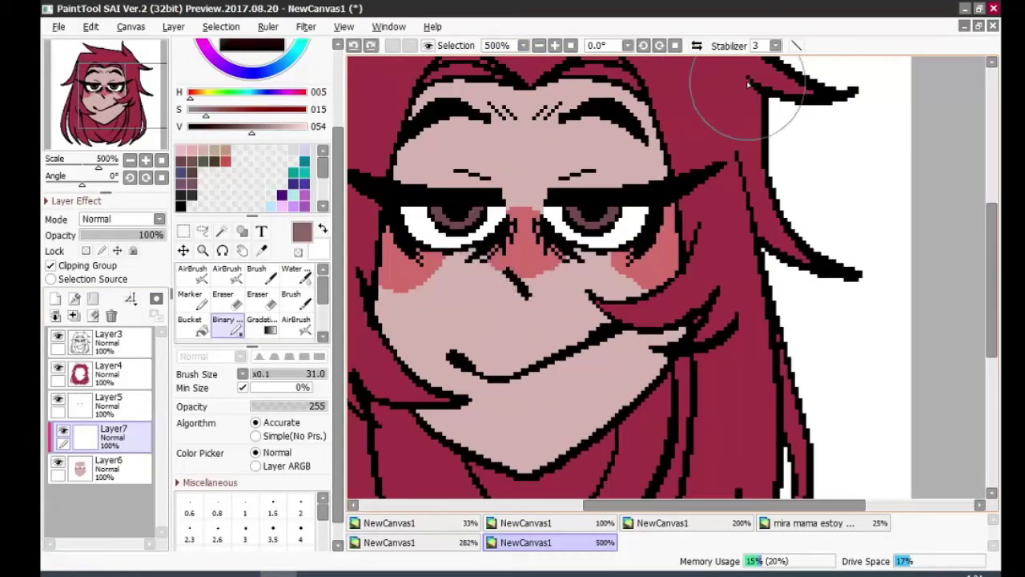
Paint muted brown shadows across both upper eyelids on Layer7 with the Binary pen.
{"action": "left_click_drag", "start_coordinate": [567, 185], "coordinate": [584, 205]}
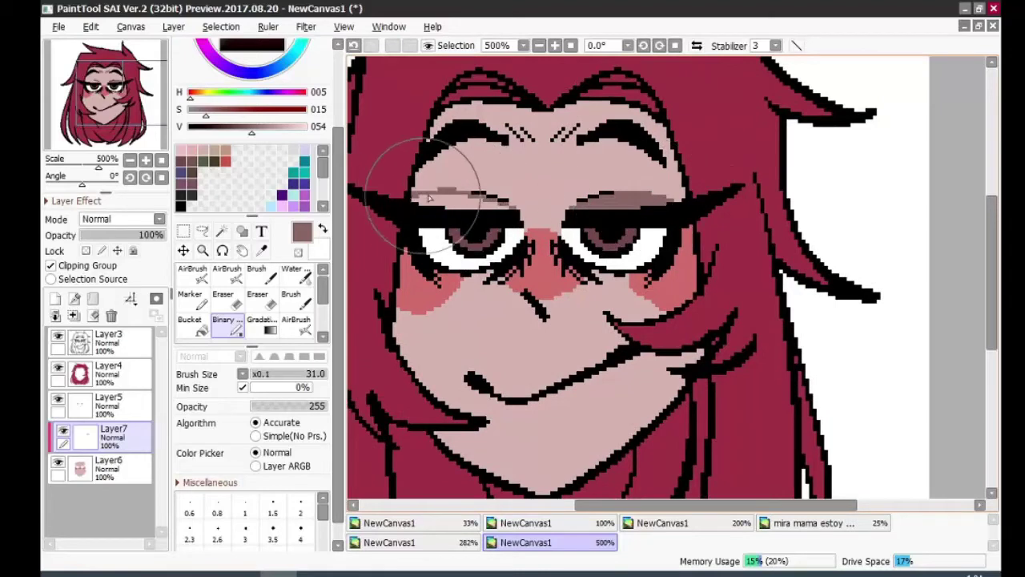
{"action": "key", "text": "e"}
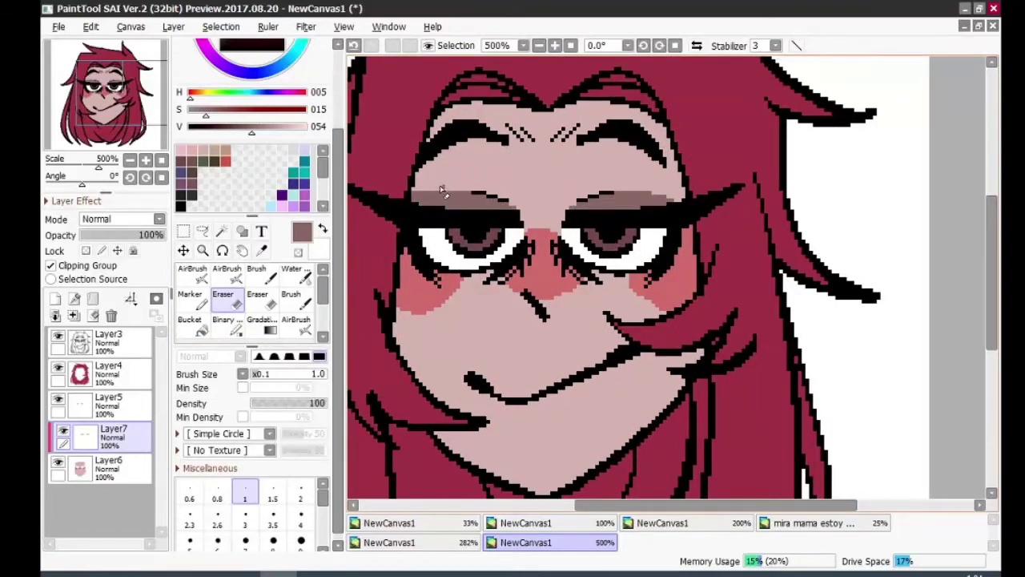
{"action": "scroll", "coordinate": [793, 94], "scroll_direction": "up", "scroll_amount": 1}
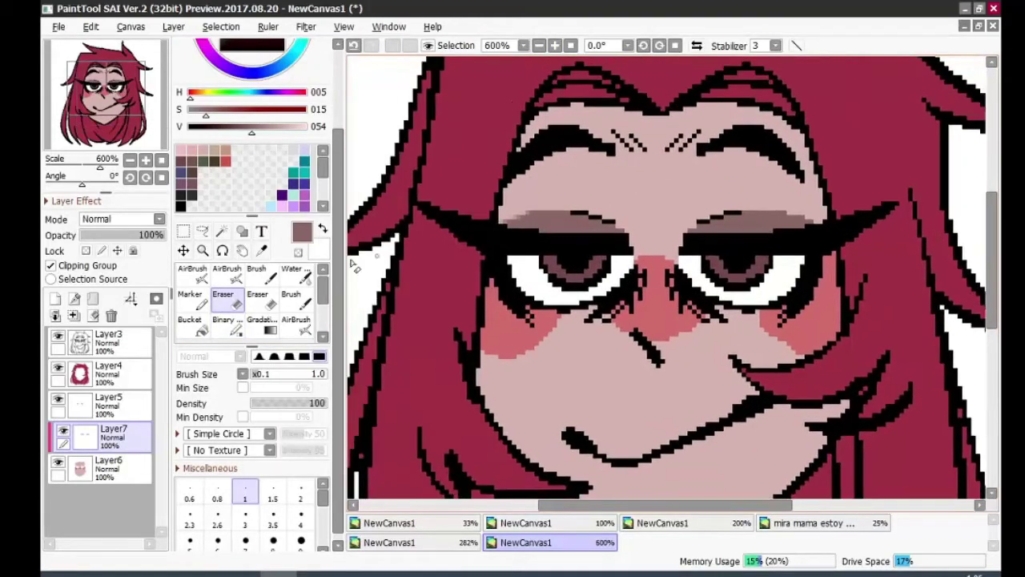
{"action": "key", "text": "n"}
{"action": "scroll", "coordinate": [527, 223], "scroll_direction": "up", "scroll_amount": 3}
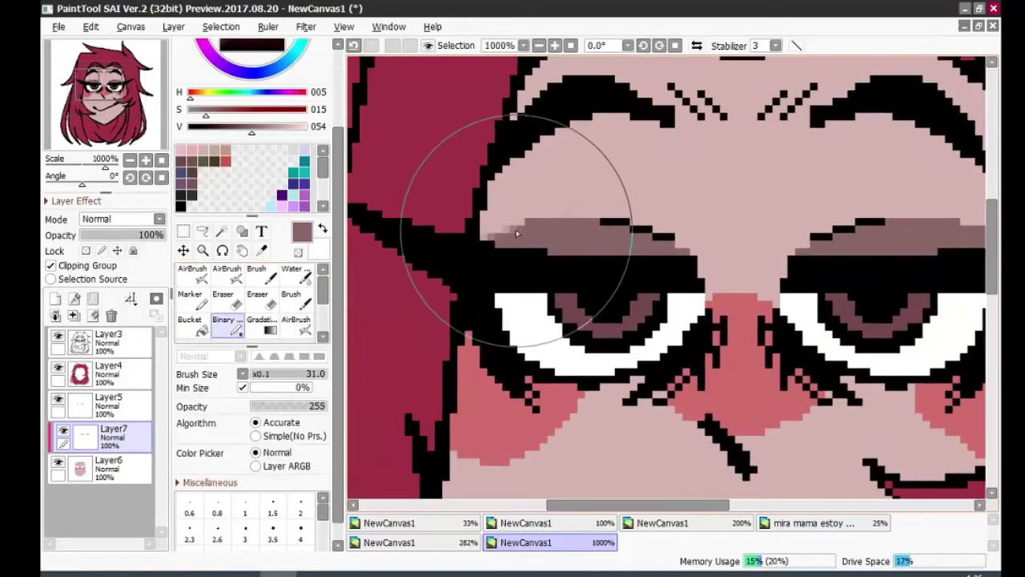
{"action": "scroll", "coordinate": [570, 221], "scroll_direction": "down", "scroll_amount": 3}
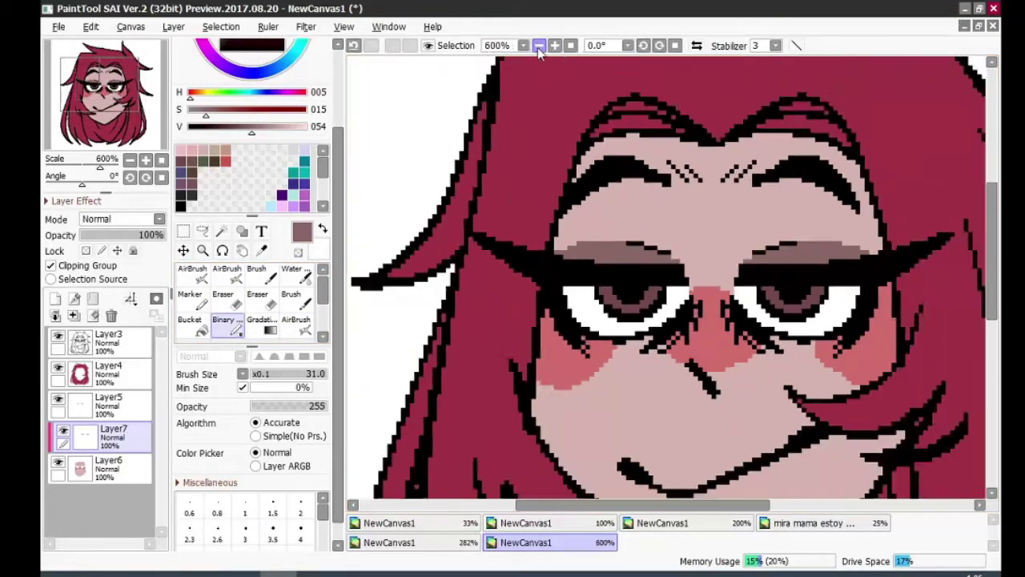
Shade the forehead below the hairline, around the eyebrows, and the face edges beside the cheek strands in the same brown.
{"action": "mouse_move", "coordinate": [506, 215]}
{"action": "left_mouse_down"}
{"action": "mouse_move", "coordinate": [681, 210]}
{"action": "mouse_move", "coordinate": [583, 172]}
{"action": "left_mouse_up"}
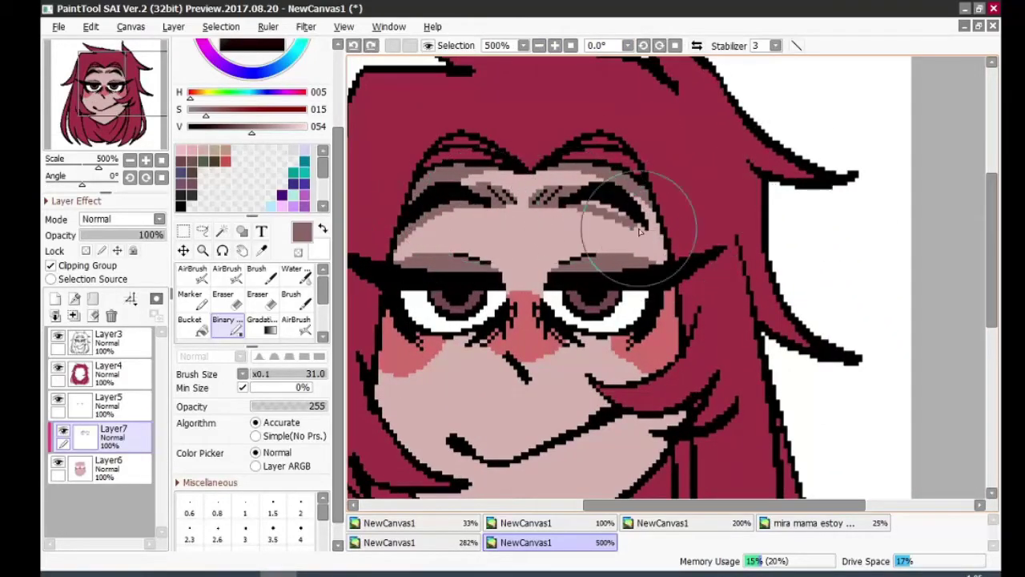
{"action": "scroll", "coordinate": [723, 144], "scroll_direction": "down", "scroll_amount": 2}
{"action": "scroll", "coordinate": [725, 96], "scroll_direction": "up", "scroll_amount": 1}
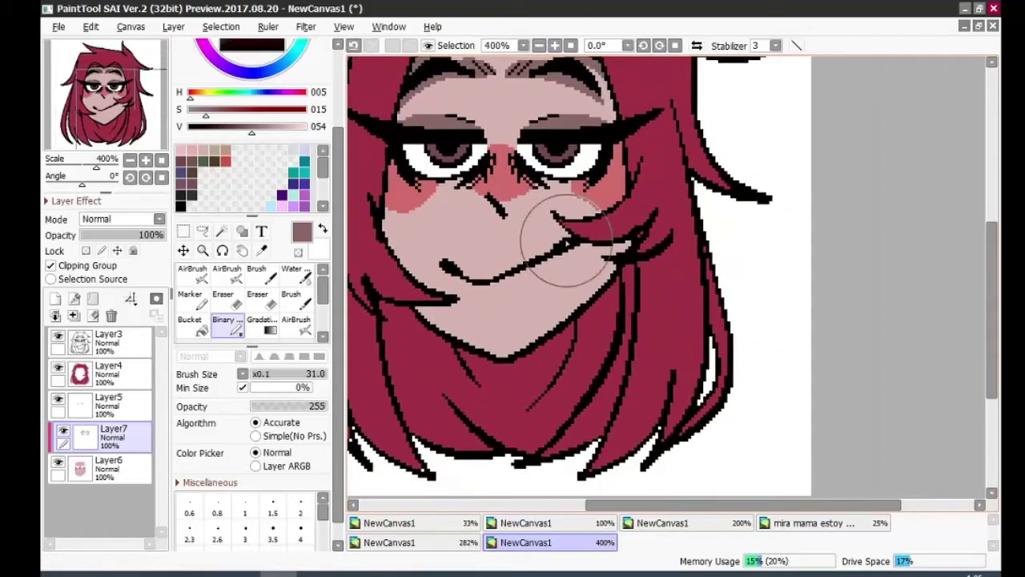
{"action": "left_click_drag", "start_coordinate": [556, 229], "coordinate": [576, 128]}
{"action": "mouse_move", "coordinate": [748, 139]}
{"action": "left_mouse_down"}
{"action": "mouse_move", "coordinate": [748, 275]}
{"action": "mouse_move", "coordinate": [746, 258]}
{"action": "left_mouse_up"}
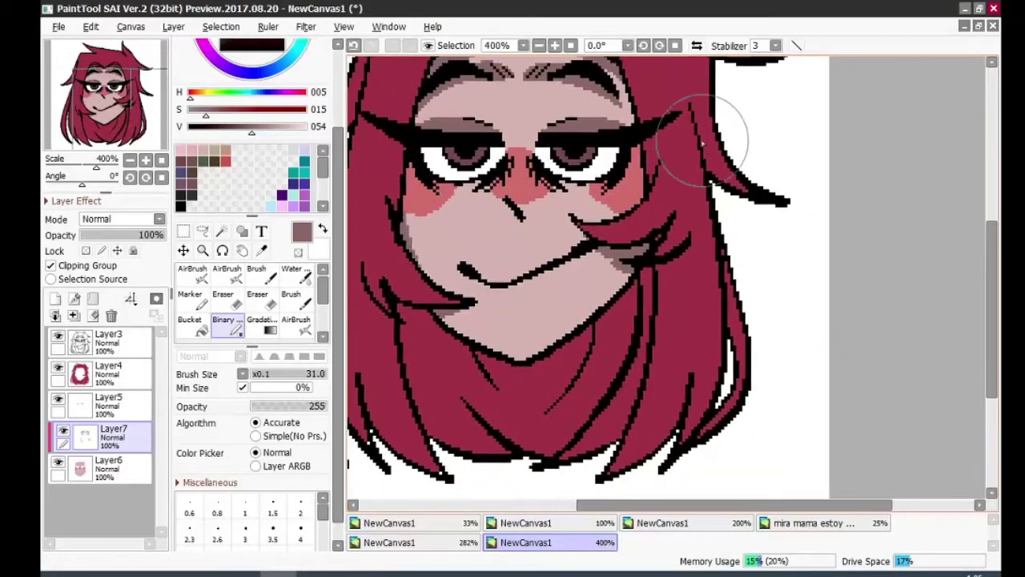
{"action": "left_click_drag", "start_coordinate": [741, 178], "coordinate": [806, 307]}
{"action": "scroll", "coordinate": [782, 190], "scroll_direction": "down", "scroll_amount": 1}
Shift the brown face shading on Layer7 to a purple tone with the Hue/Saturation filter.
{"action": "left_click", "coordinate": [306, 27]}
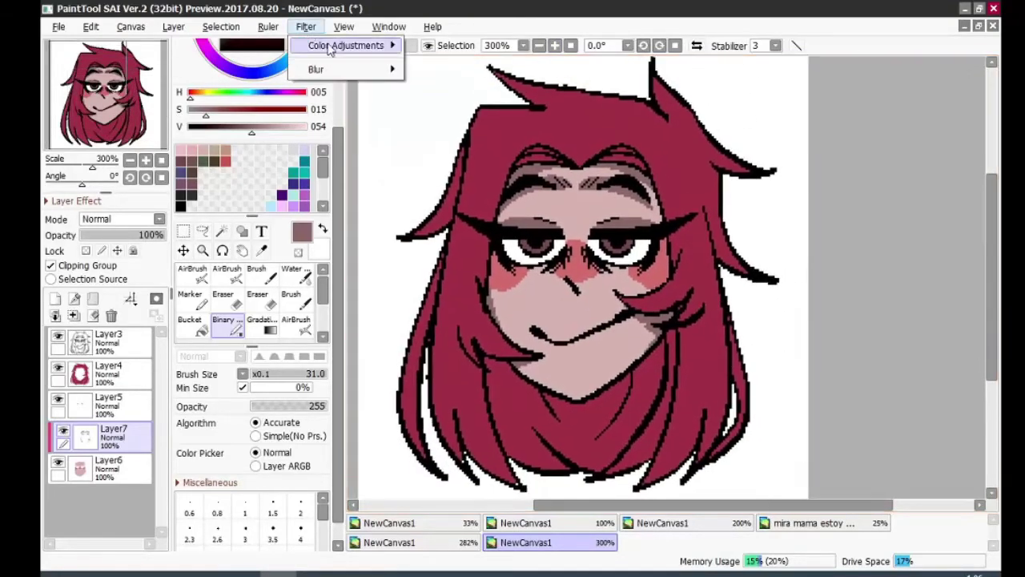
{"action": "mouse_move", "coordinate": [344, 43]}
{"action": "left_click", "coordinate": [432, 45]}
{"action": "mouse_move", "coordinate": [835, 77]}
{"action": "left_mouse_down"}
{"action": "mouse_move", "coordinate": [825, 84]}
{"action": "mouse_move", "coordinate": [852, 124]}
{"action": "mouse_move", "coordinate": [854, 107]}
{"action": "left_mouse_up"}
{"action": "left_click", "coordinate": [878, 165]}
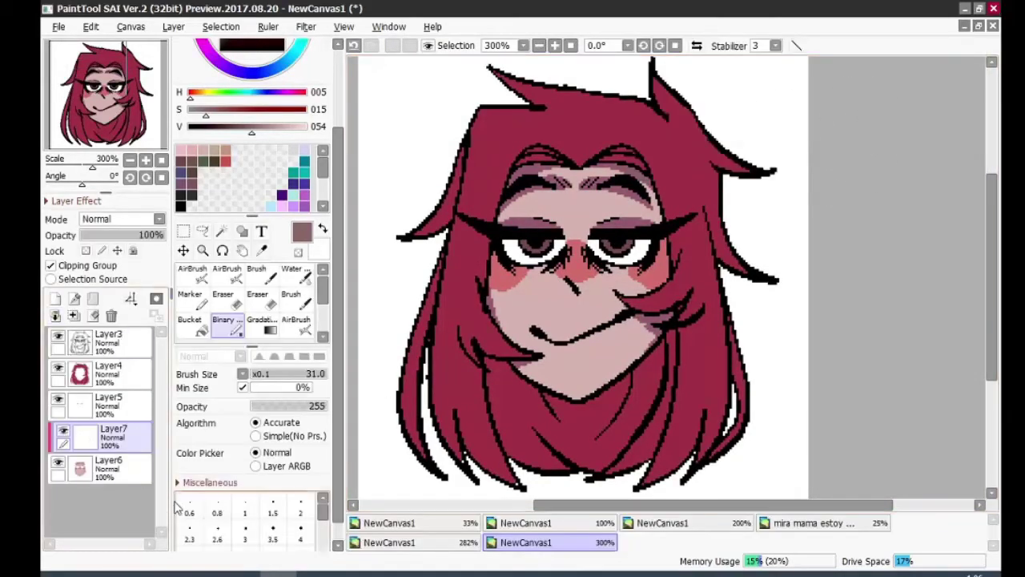
Move the empty clipped Layer7 above Layer4 and choose pink (H 350, S 48, V 92) for the Binary pen.
{"action": "left_click_drag", "start_coordinate": [104, 436], "coordinate": [112, 371]}
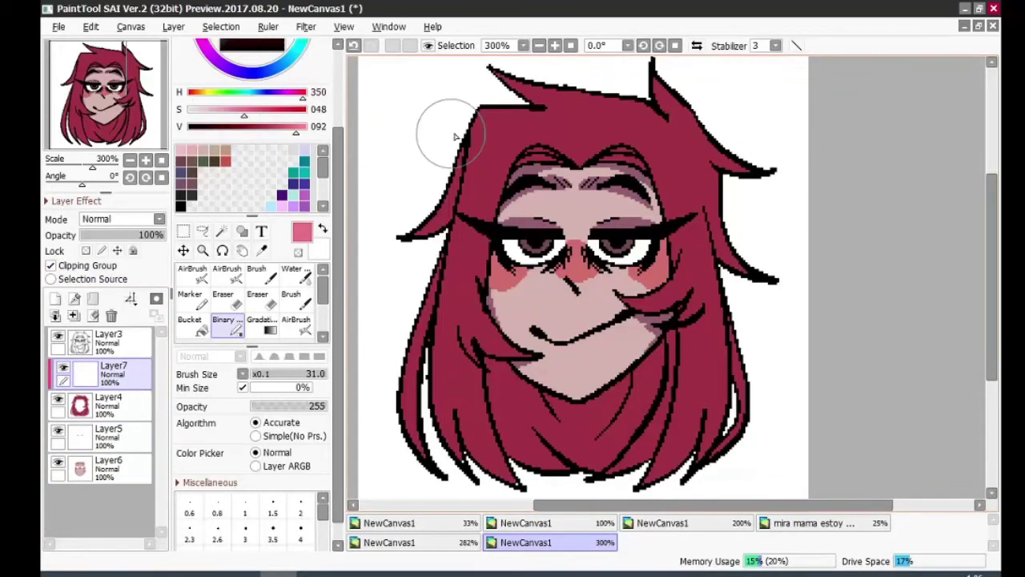
{"action": "left_click_drag", "start_coordinate": [484, 150], "coordinate": [479, 184]}
{"action": "key", "text": "ctrl+z"}
{"action": "scroll", "coordinate": [680, 125], "scroll_direction": "up", "scroll_amount": 3}
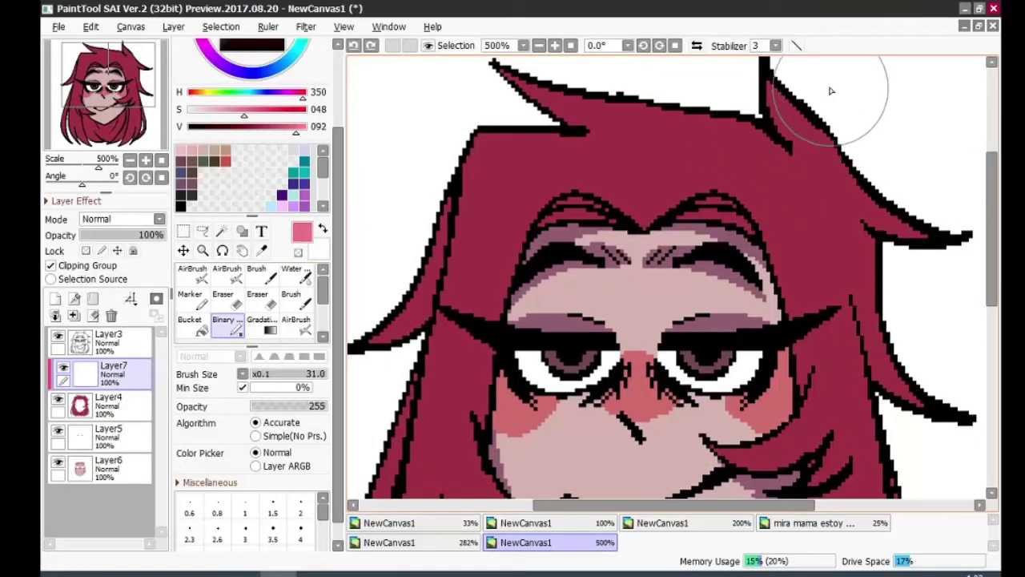
Paint pink highlight patches on the hair beside the forehead, on the cheek strands and along the lower side locks.
{"action": "left_click_drag", "start_coordinate": [472, 264], "coordinate": [465, 296]}
{"action": "scroll", "coordinate": [515, 206], "scroll_direction": "down", "scroll_amount": 2}
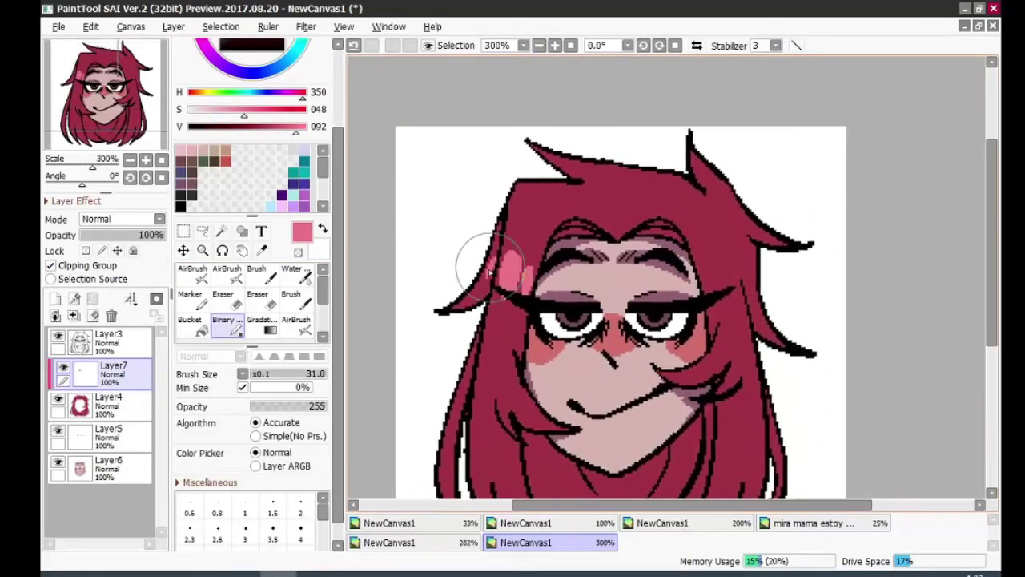
{"action": "left_click_drag", "start_coordinate": [647, 249], "coordinate": [652, 272]}
{"action": "left_click_drag", "start_coordinate": [767, 325], "coordinate": [783, 290]}
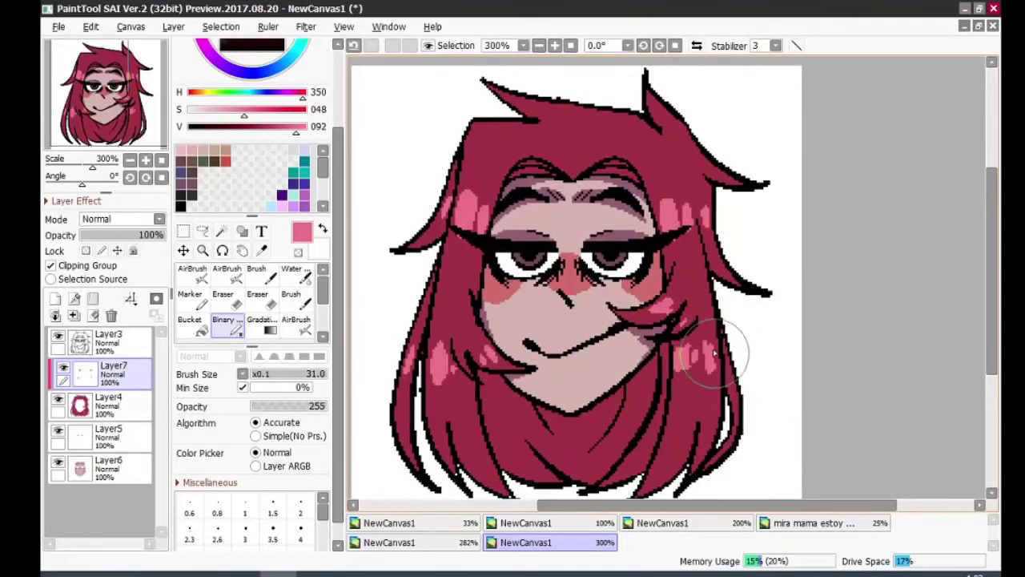
{"action": "left_click_drag", "start_coordinate": [715, 353], "coordinate": [575, 64]}
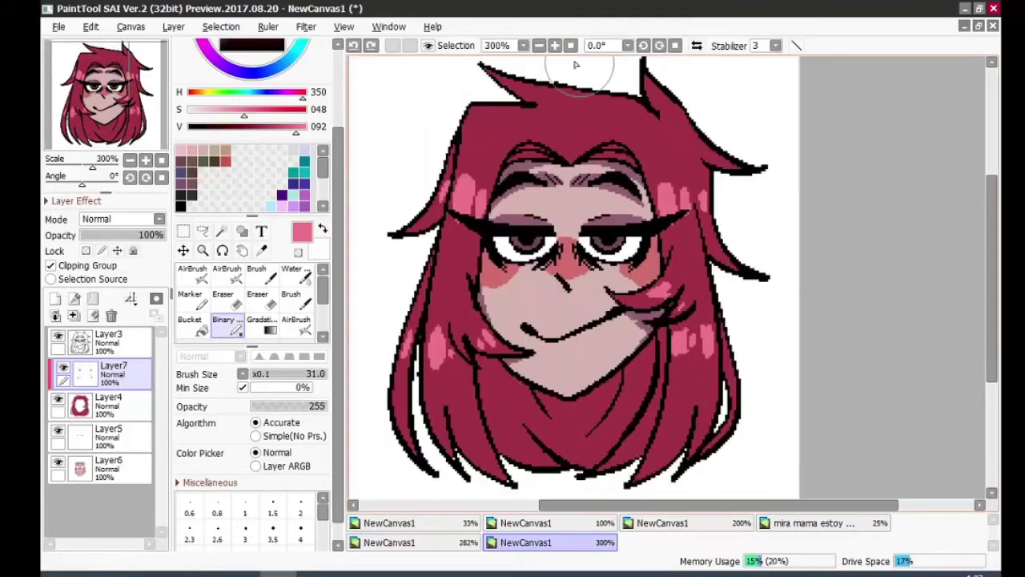
Adjust the colour of the pink hair highlights with the Hue/Saturation filter.
{"action": "key", "text": "ctrl+u"}
{"action": "left_click_drag", "start_coordinate": [831, 91], "coordinate": [837, 126]}
{"action": "left_click", "coordinate": [877, 165]}
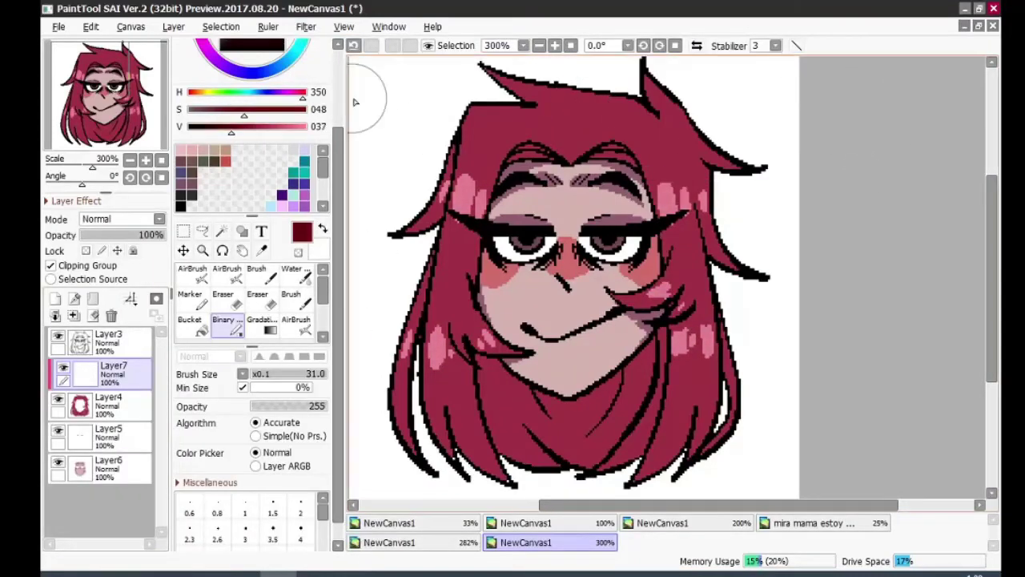
Paint dark maroon shadows (H 350, S 48, V 37) on the hair below the chin and inside the left lock on Layer7.
{"action": "key", "text": "a"}
{"action": "scroll", "coordinate": [575, 77], "scroll_direction": "up", "scroll_amount": 1}
{"action": "scroll", "coordinate": [575, 76], "scroll_direction": "up", "scroll_amount": 1}
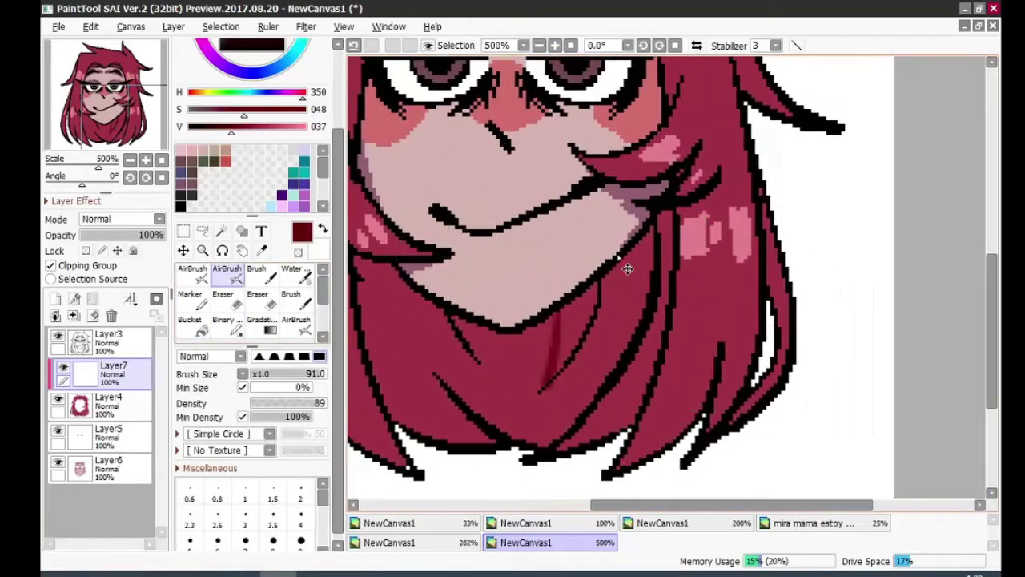
{"action": "key", "text": "n"}
{"action": "mouse_move", "coordinate": [557, 314]}
{"action": "left_mouse_down"}
{"action": "mouse_move", "coordinate": [545, 390]}
{"action": "mouse_move", "coordinate": [550, 329]}
{"action": "mouse_move", "coordinate": [572, 366]}
{"action": "mouse_move", "coordinate": [537, 366]}
{"action": "mouse_move", "coordinate": [563, 323]}
{"action": "mouse_move", "coordinate": [606, 309]}
{"action": "left_mouse_up"}
{"action": "left_click_drag", "start_coordinate": [481, 364], "coordinate": [463, 321]}
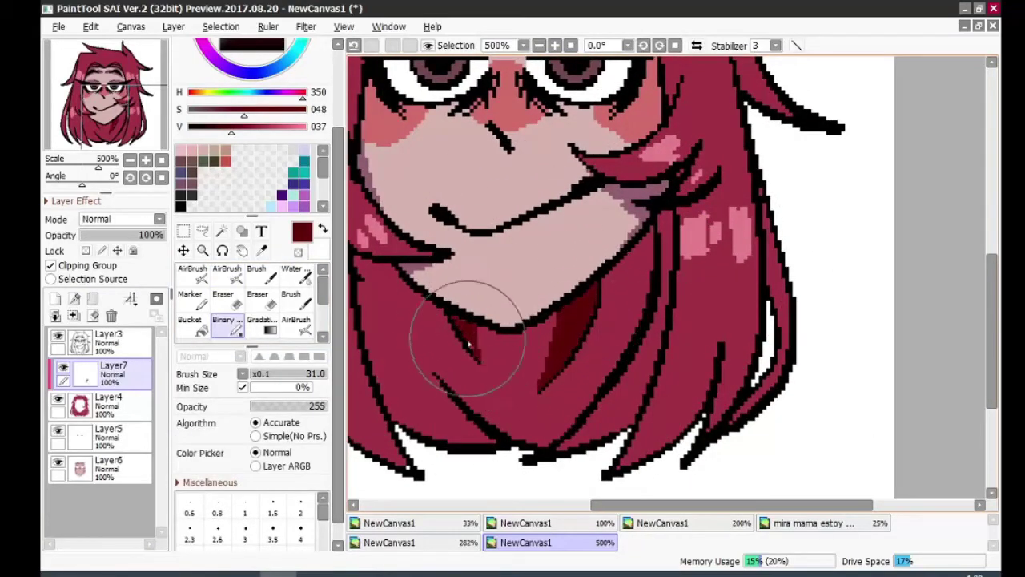
{"action": "scroll", "coordinate": [448, 265], "scroll_direction": "down", "scroll_amount": 2}
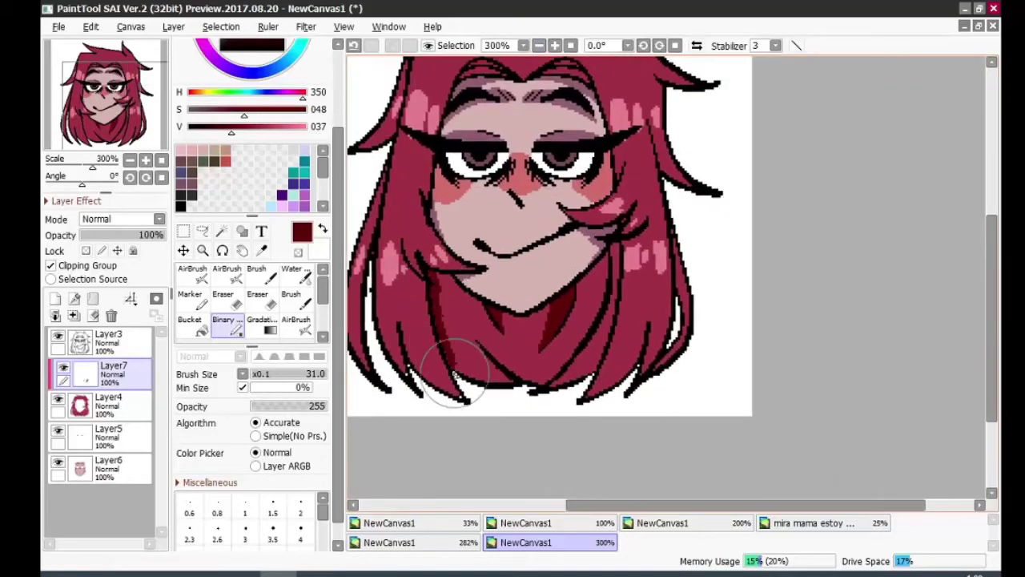
{"action": "left_click_drag", "start_coordinate": [455, 373], "coordinate": [528, 344]}
Change the shadow colour to H 354, S 43, V 37 and fill the back hair beneath the chin on Layer7.
{"action": "left_click", "coordinate": [109, 400]}
{"action": "left_click", "coordinate": [415, 386], "text": "alt"}
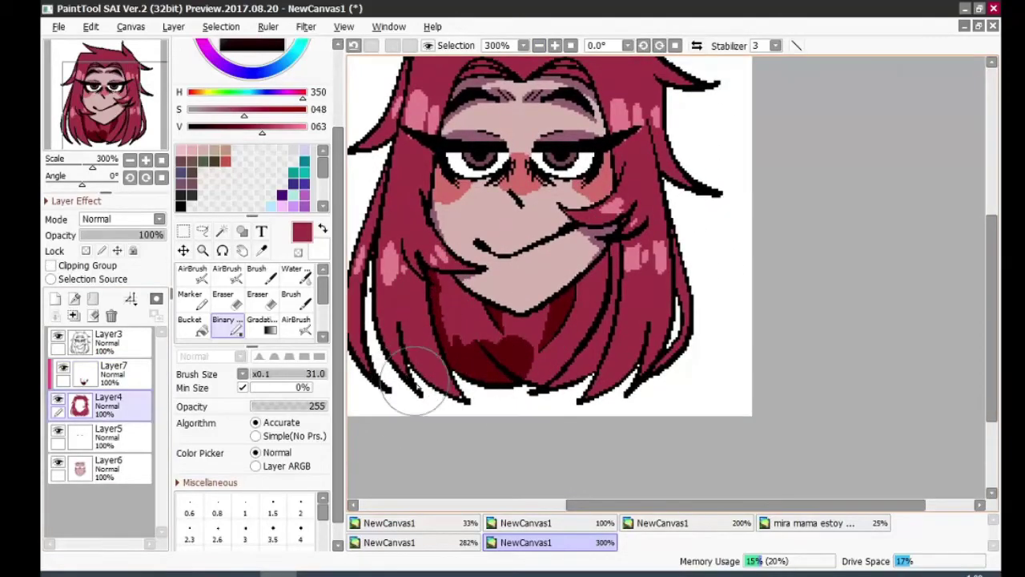
{"action": "left_click", "coordinate": [120, 373]}
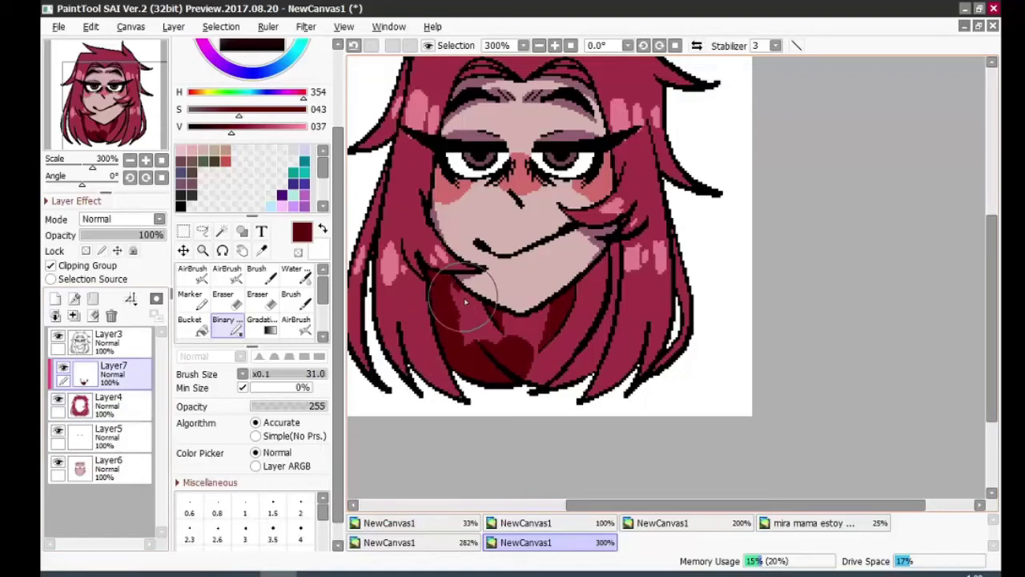
{"action": "left_click_drag", "start_coordinate": [465, 302], "coordinate": [468, 302]}
{"action": "mouse_move", "coordinate": [530, 337]}
{"action": "left_mouse_down"}
{"action": "mouse_move", "coordinate": [598, 347]}
{"action": "mouse_move", "coordinate": [514, 335]}
{"action": "left_mouse_up"}
{"action": "scroll", "coordinate": [531, 343], "scroll_direction": "up", "scroll_amount": 1}
{"action": "left_click_drag", "start_coordinate": [651, 234], "coordinate": [635, 243]}
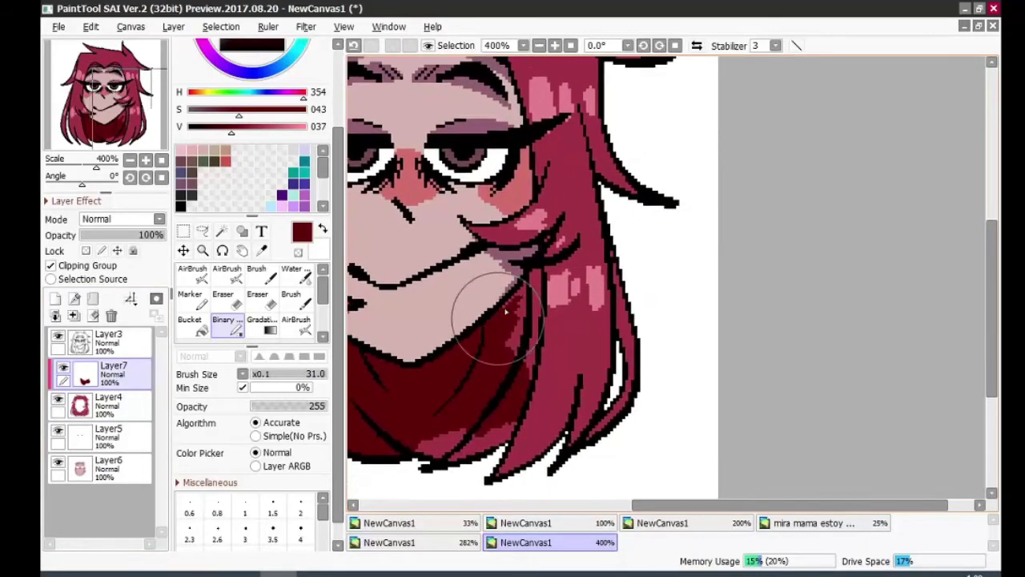
{"action": "scroll", "coordinate": [518, 331], "scroll_direction": "down", "scroll_amount": 2}
{"action": "scroll", "coordinate": [539, 337], "scroll_direction": "up", "scroll_amount": 2}
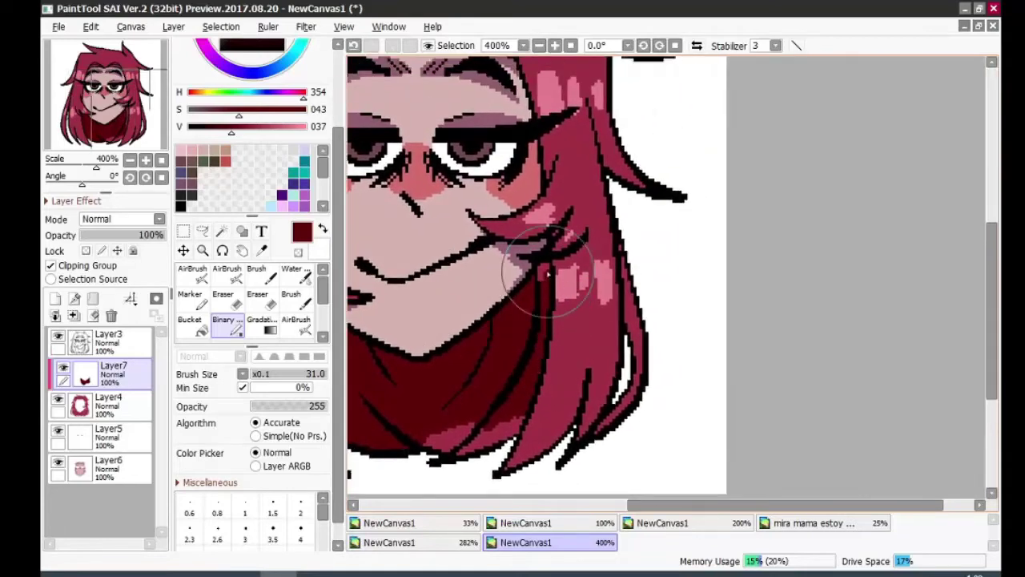
Shade the outer hair lock on the left side of the head in dark maroon.
{"action": "scroll", "coordinate": [548, 274], "scroll_direction": "down", "scroll_amount": 2}
{"action": "scroll", "coordinate": [531, 297], "scroll_direction": "up", "scroll_amount": 2}
{"action": "scroll", "coordinate": [607, 311], "scroll_direction": "down", "scroll_amount": 2}
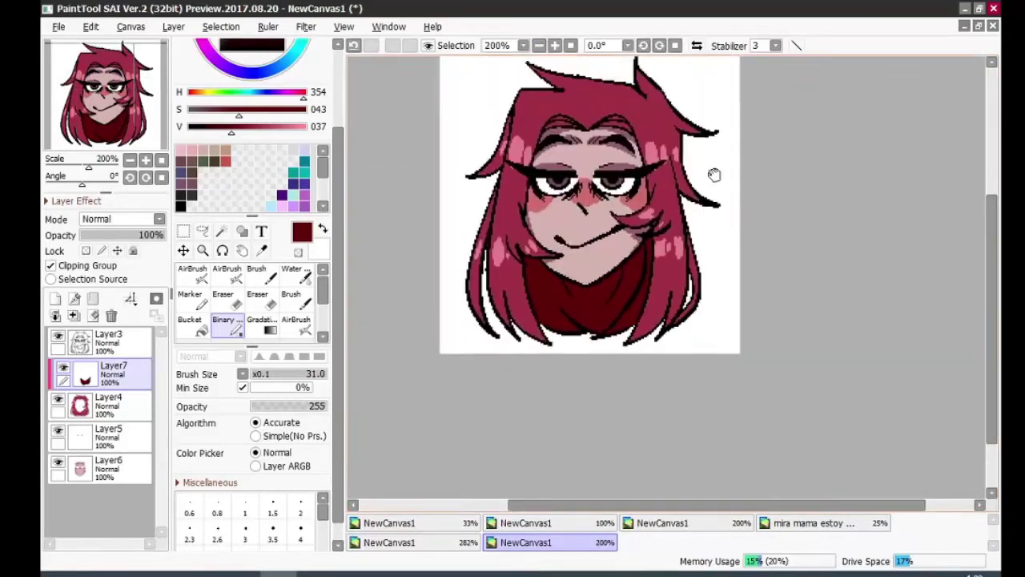
{"action": "scroll", "coordinate": [714, 174], "scroll_direction": "up", "scroll_amount": 2}
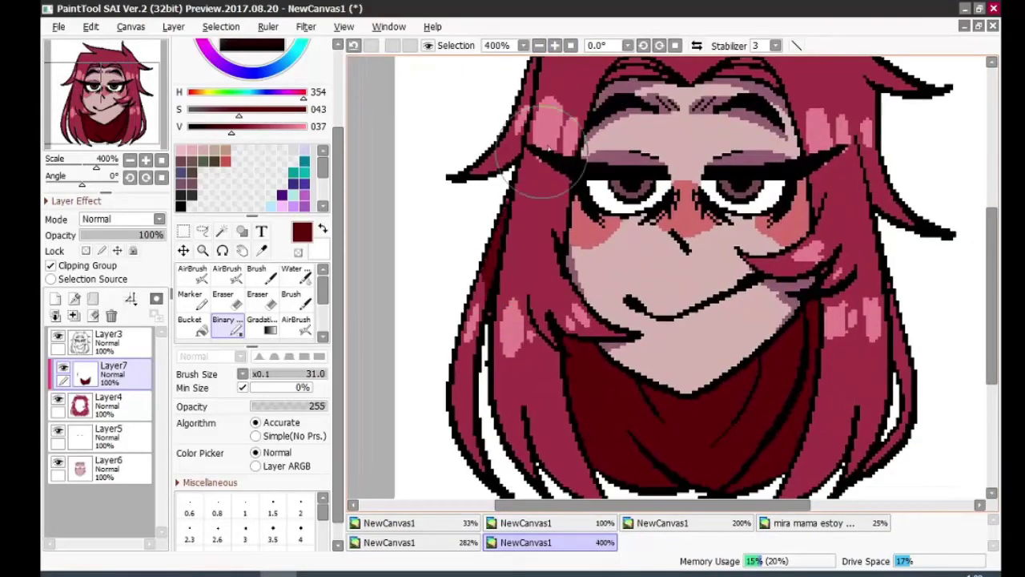
{"action": "scroll", "coordinate": [542, 153], "scroll_direction": "down", "scroll_amount": 2}
{"action": "scroll", "coordinate": [499, 304], "scroll_direction": "up", "scroll_amount": 2}
Add dark maroon shadows below the cheek strands, inside the flicked side strands and in the fringe arcs above the forehead.
{"action": "left_click_drag", "start_coordinate": [825, 314], "coordinate": [717, 354]}
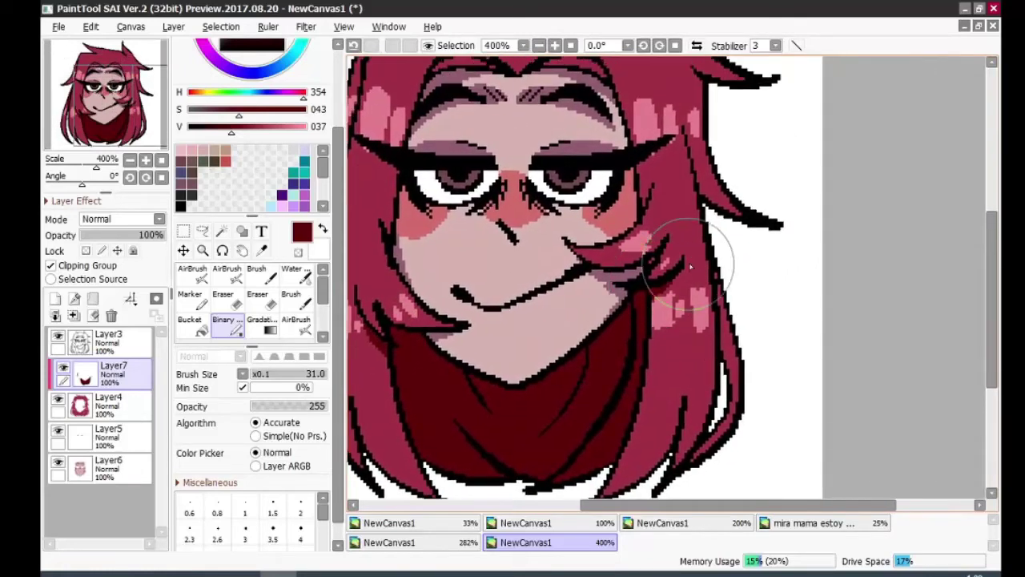
{"action": "left_click_drag", "start_coordinate": [674, 251], "coordinate": [546, 240]}
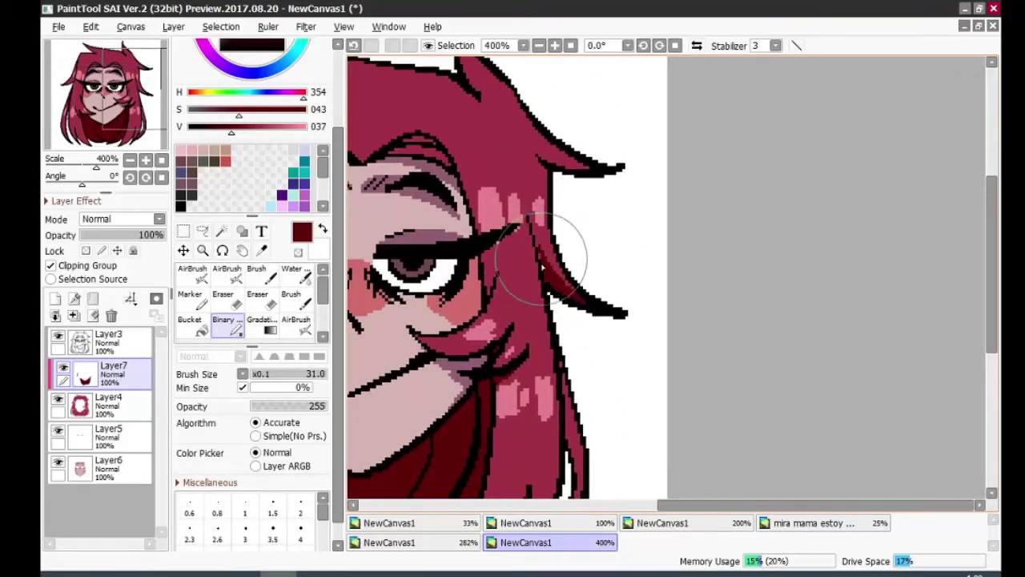
{"action": "scroll", "coordinate": [572, 314], "scroll_direction": "down", "scroll_amount": 1}
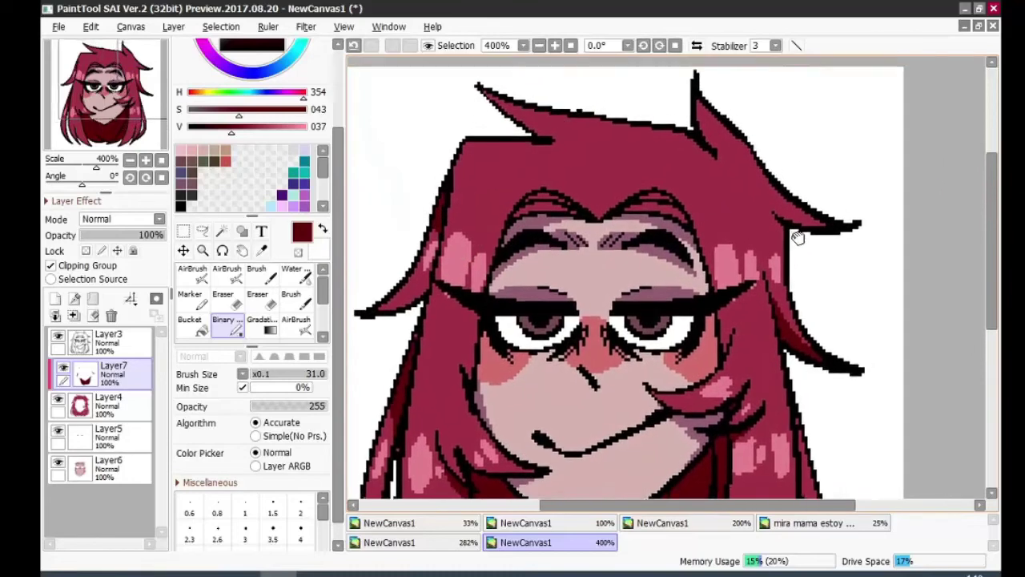
{"action": "scroll", "coordinate": [558, 239], "scroll_direction": "down", "scroll_amount": 1}
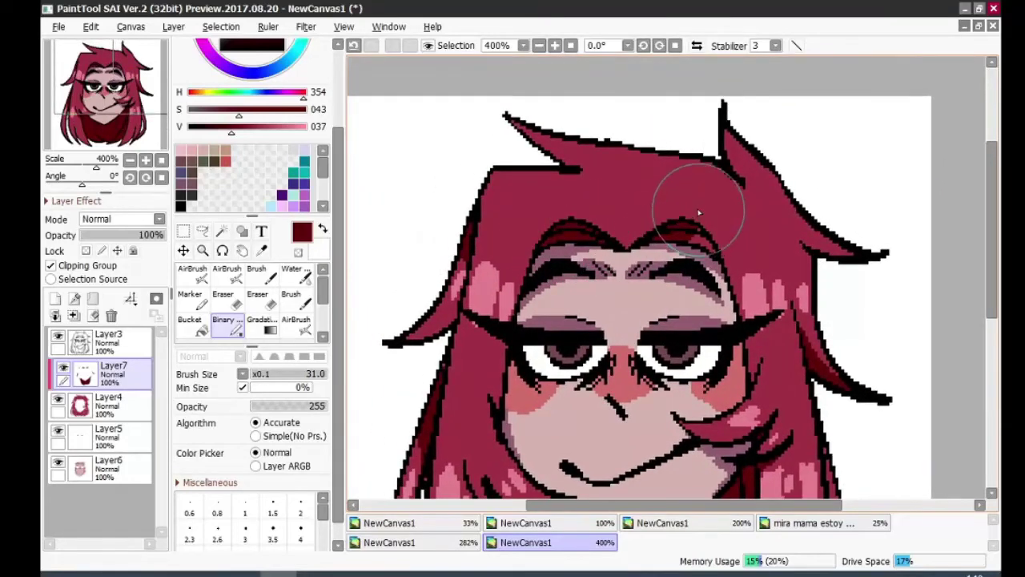
{"action": "left_click_drag", "start_coordinate": [833, 221], "coordinate": [881, 224]}
Shade the thin outer lock on the lower right of the hair in dark maroon with the Binary pen.
{"action": "key", "text": "a"}
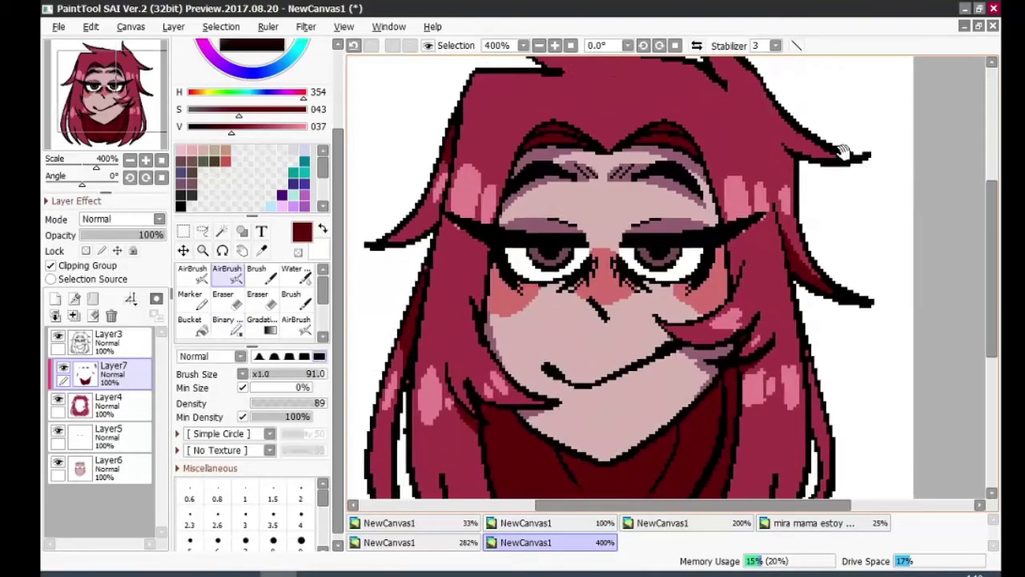
{"action": "scroll", "coordinate": [839, 195], "scroll_direction": "down", "scroll_amount": 2}
{"action": "left_click", "coordinate": [555, 46]}
{"action": "left_click", "coordinate": [555, 45]}
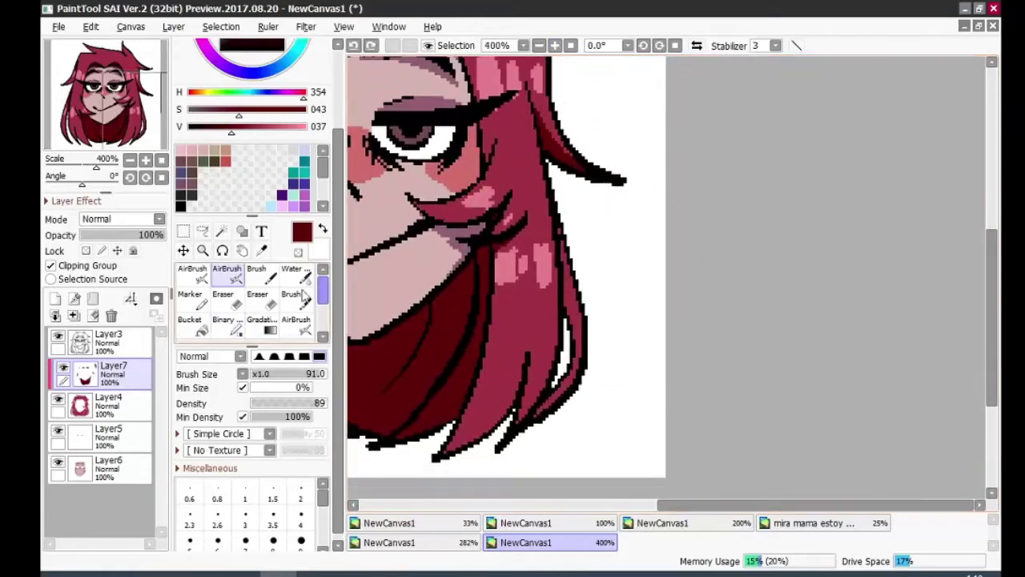
{"action": "key", "text": "b"}
{"action": "scroll", "coordinate": [702, 183], "scroll_direction": "down", "scroll_amount": 2}
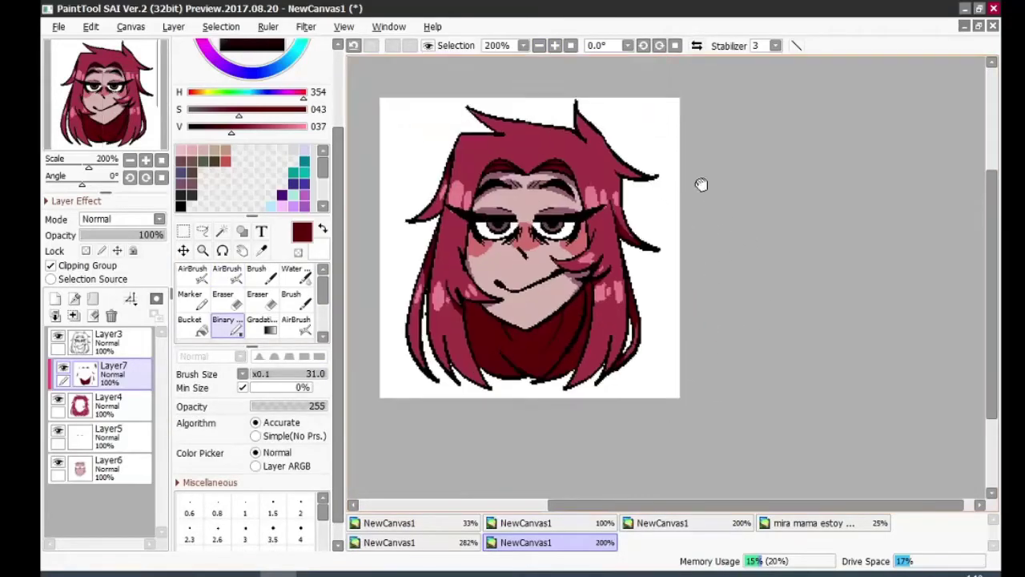
Recolour the maroon hair shadows on Layer7 to purple with Hue/Saturation, also raising the saturation and luminance.
{"action": "left_click_drag", "start_coordinate": [686, 188], "coordinate": [702, 280]}
{"action": "scroll", "coordinate": [702, 280], "scroll_direction": "up", "scroll_amount": 3}
{"action": "scroll", "coordinate": [561, 237], "scroll_direction": "down", "scroll_amount": 1}
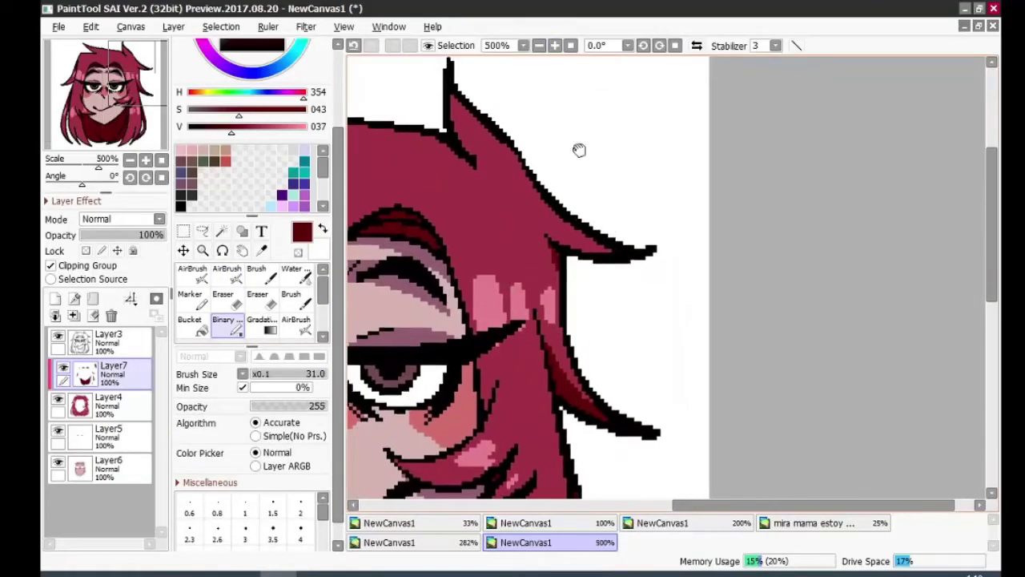
{"action": "left_click_drag", "start_coordinate": [579, 149], "coordinate": [481, 217]}
{"action": "scroll", "coordinate": [481, 217], "scroll_direction": "down", "scroll_amount": 2}
{"action": "scroll", "coordinate": [762, 190], "scroll_direction": "right", "scroll_amount": 1}
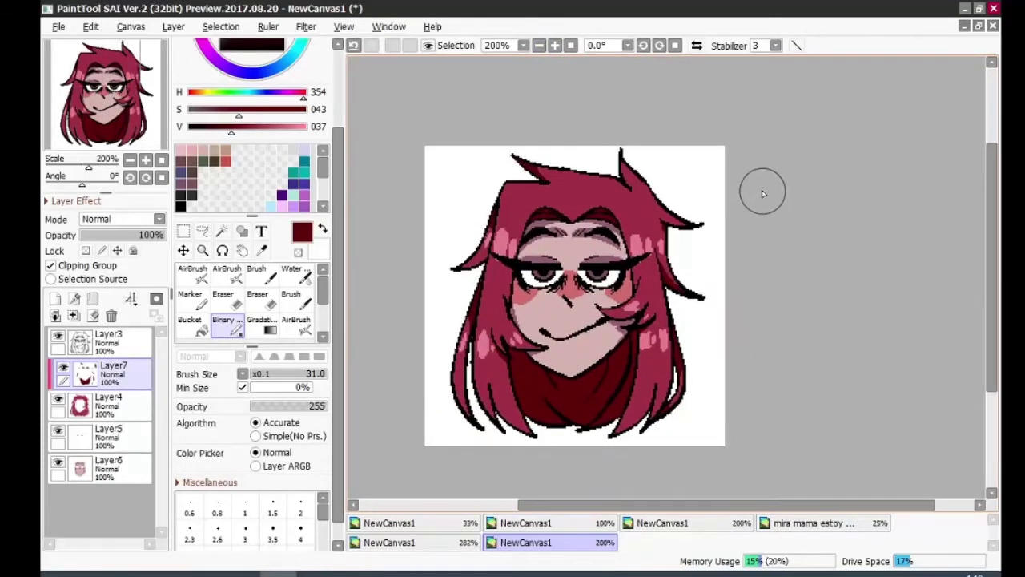
{"action": "key", "text": "ctrl+u"}
{"action": "left_click_drag", "start_coordinate": [836, 80], "coordinate": [972, 126]}
{"action": "left_click", "coordinate": [880, 119]}
{"action": "left_click", "coordinate": [859, 98]}
{"action": "left_click", "coordinate": [873, 165]}
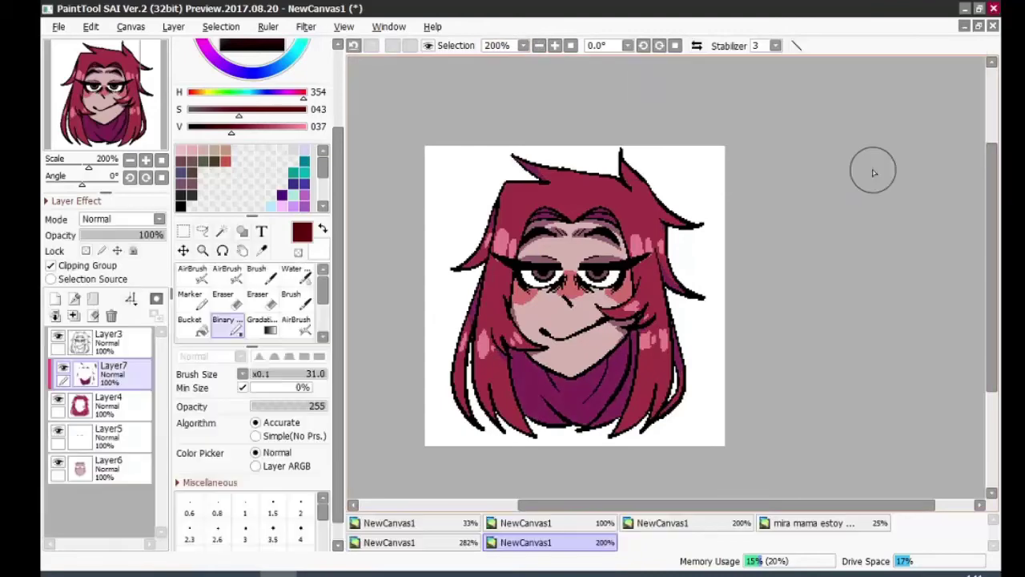
Merge the purple shadows into Layer4 and place an empty Layer7 beneath it, clipped to the layer below.
{"action": "left_click_drag", "start_coordinate": [112, 370], "coordinate": [112, 407]}
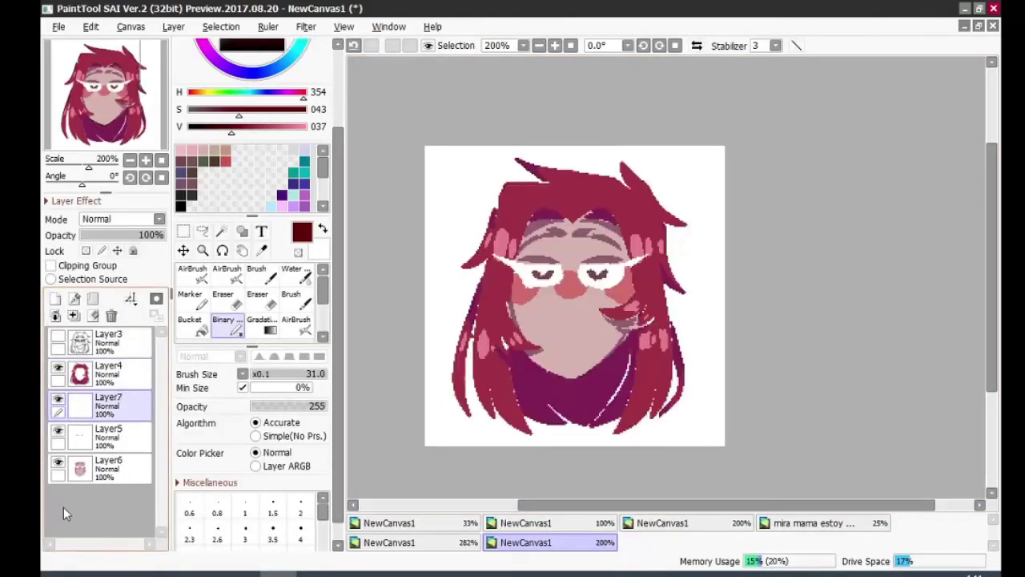
{"action": "key", "text": "ctrl+plus"}
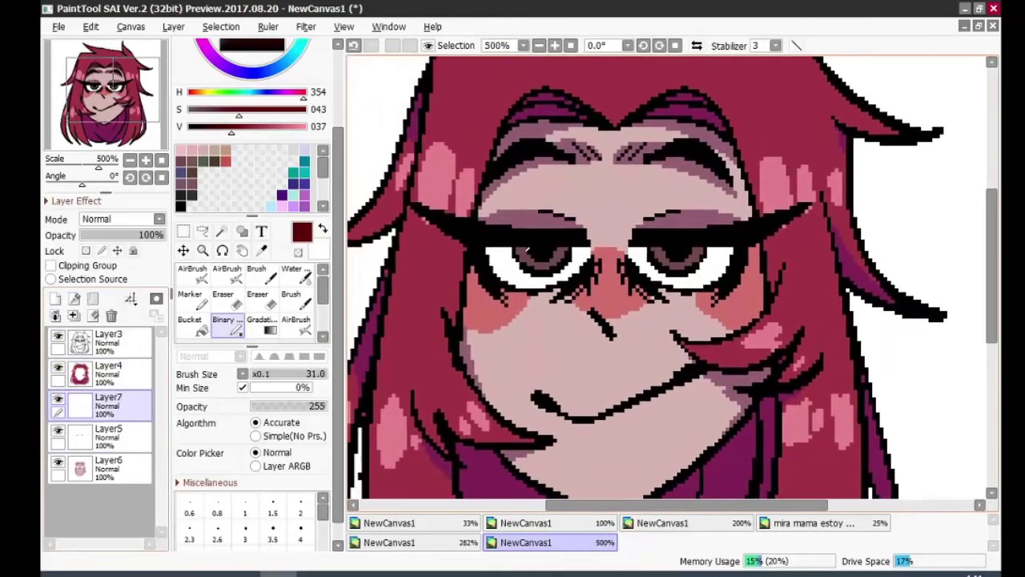
{"action": "left_click", "coordinate": [51, 265]}
Shade the irises of both eyes on Layer7 with the sampled dark brown, H 354, S 18, V 31.
{"action": "left_click", "coordinate": [653, 127], "text": "alt"}
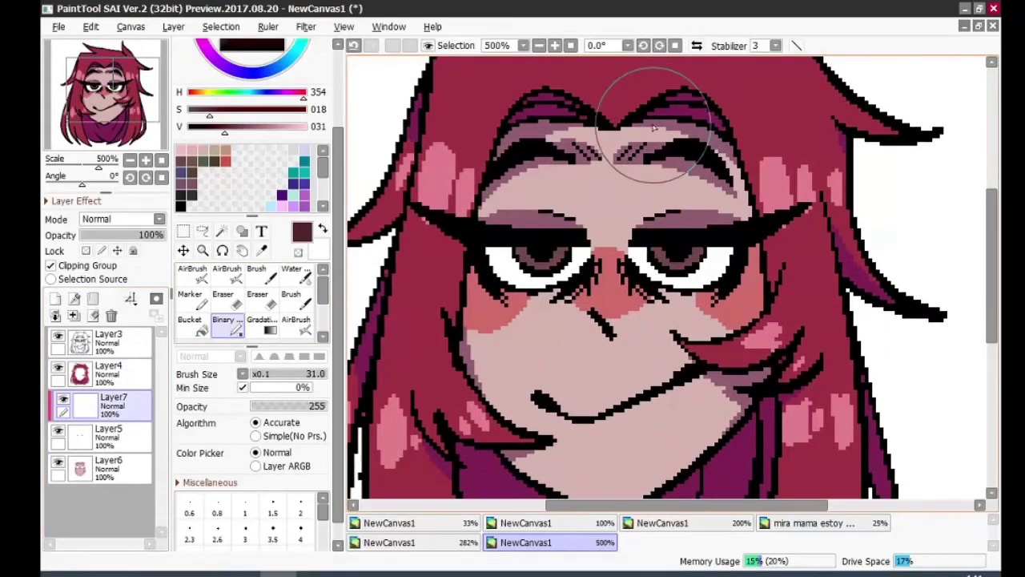
{"action": "scroll", "coordinate": [649, 160], "scroll_direction": "up", "scroll_amount": 1}
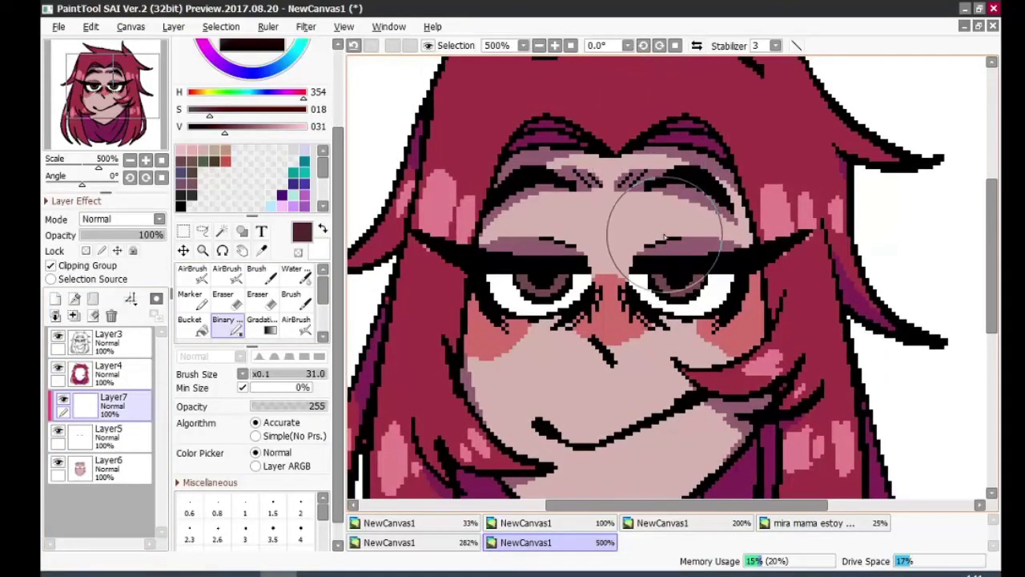
{"action": "scroll", "coordinate": [669, 229], "scroll_direction": "down", "scroll_amount": 1}
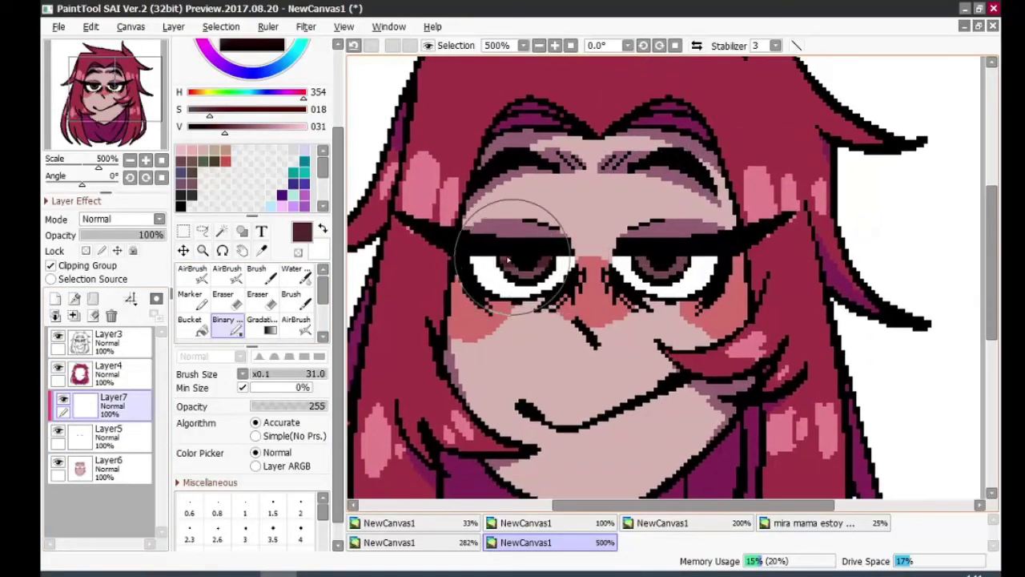
{"action": "scroll", "coordinate": [629, 217], "scroll_direction": "right", "scroll_amount": 1}
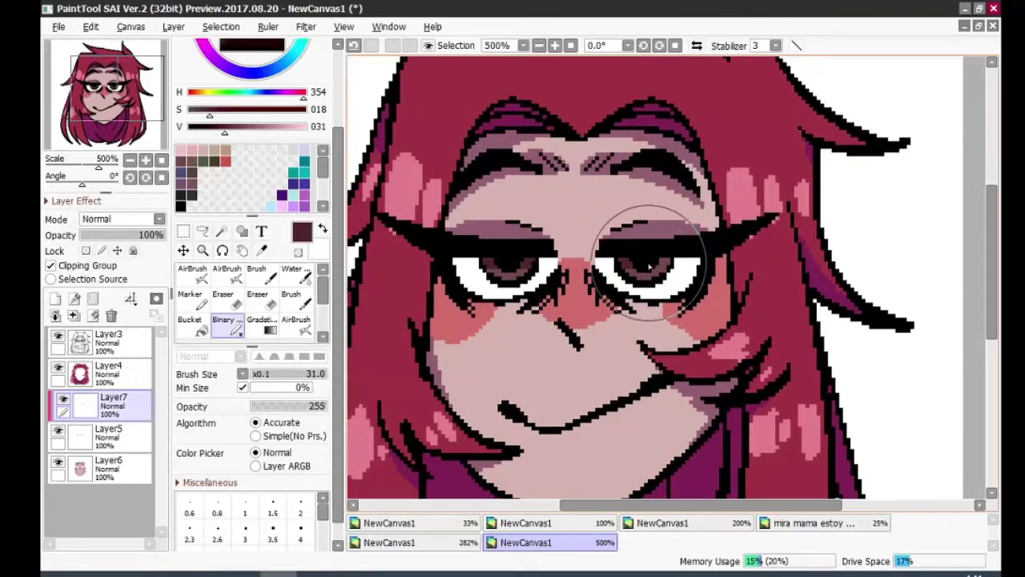
{"action": "scroll", "coordinate": [855, 240], "scroll_direction": "down", "scroll_amount": 1}
Adjust the colour of the iris shading on Layer7 with Hue/Saturation, lowering its hue value slightly.
{"action": "left_click", "coordinate": [306, 27]}
{"action": "mouse_move", "coordinate": [343, 41]}
{"action": "left_click", "coordinate": [452, 45]}
{"action": "left_click_drag", "start_coordinate": [836, 81], "coordinate": [814, 81]}
{"action": "left_click_drag", "start_coordinate": [835, 101], "coordinate": [813, 123]}
{"action": "left_click", "coordinate": [877, 165]}
{"action": "scroll", "coordinate": [787, 160], "scroll_direction": "down", "scroll_amount": 2}
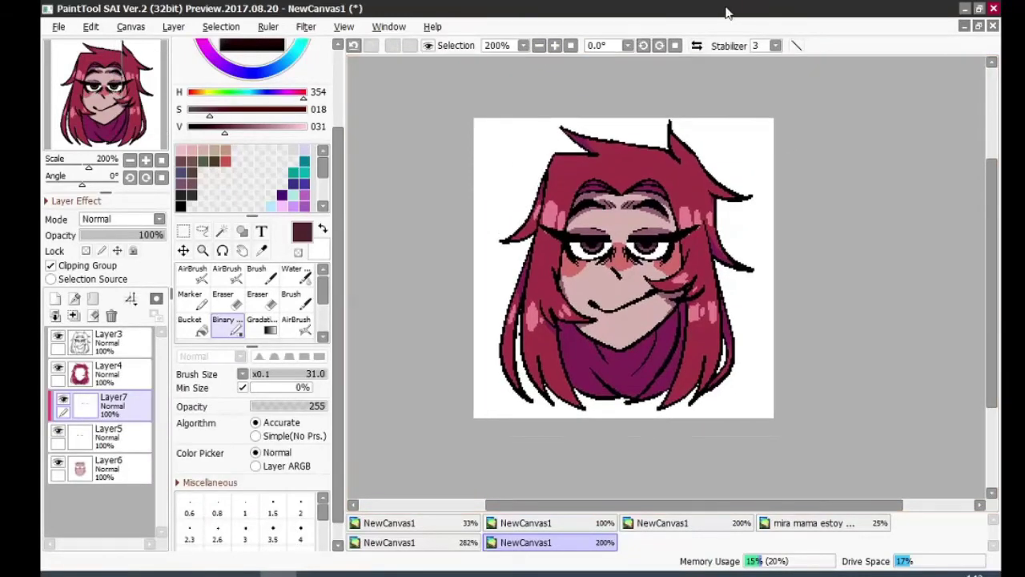
Place an empty Layer7 above the line art in Shade/Shine mode and flood it with muted purple, H 273, S 21, V 75.
{"action": "left_click_drag", "start_coordinate": [96, 362], "coordinate": [90, 335]}
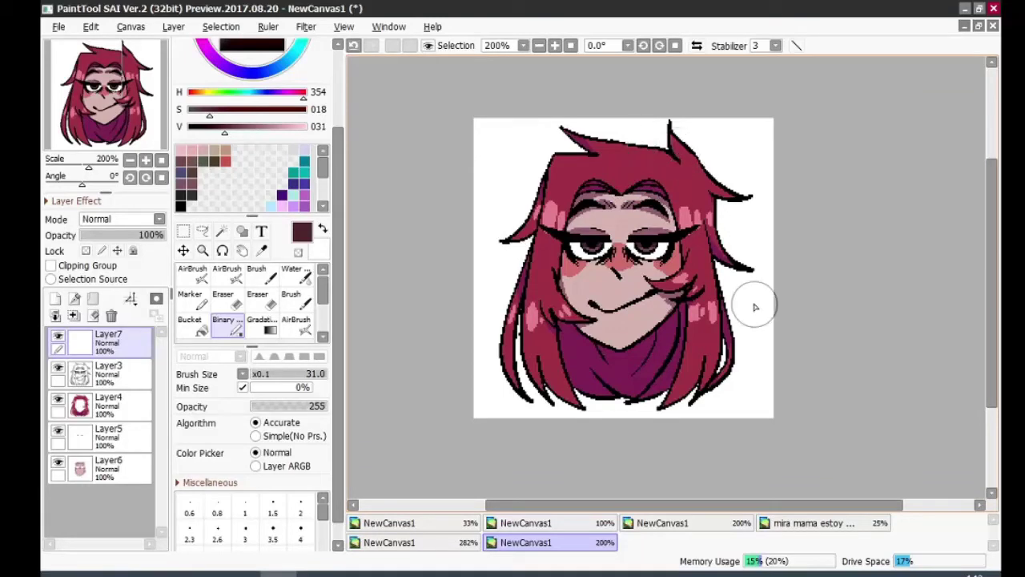
{"action": "left_click", "coordinate": [120, 218]}
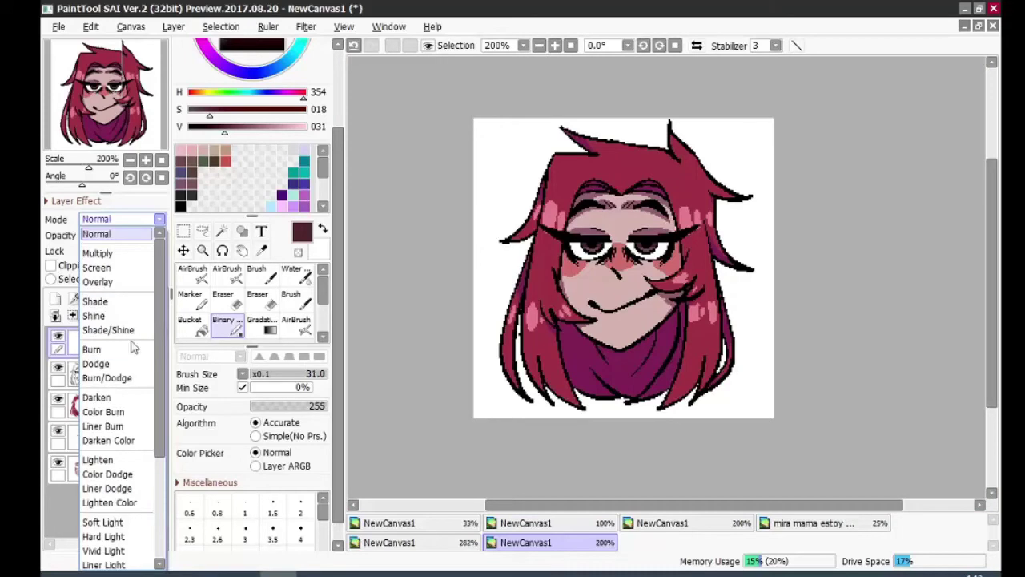
{"action": "left_click", "coordinate": [107, 330]}
{"action": "left_click", "coordinate": [190, 321]}
{"action": "left_click", "coordinate": [301, 182]}
{"action": "left_click", "coordinate": [625, 265]}
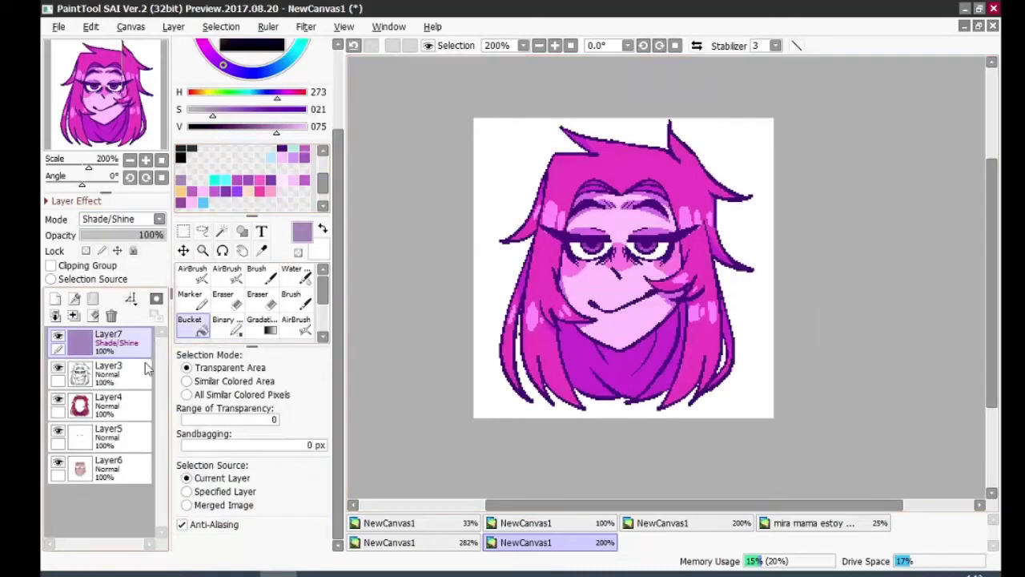
Merge the Shade/Shine overlay, line art and colour layers down into the single Layer6.
{"action": "left_click", "coordinate": [120, 369]}
{"action": "left_click", "coordinate": [55, 316]}
{"action": "left_click", "coordinate": [56, 315]}
{"action": "left_click", "coordinate": [55, 315]}
{"action": "left_click", "coordinate": [108, 336]}
{"action": "left_click", "coordinate": [56, 316]}
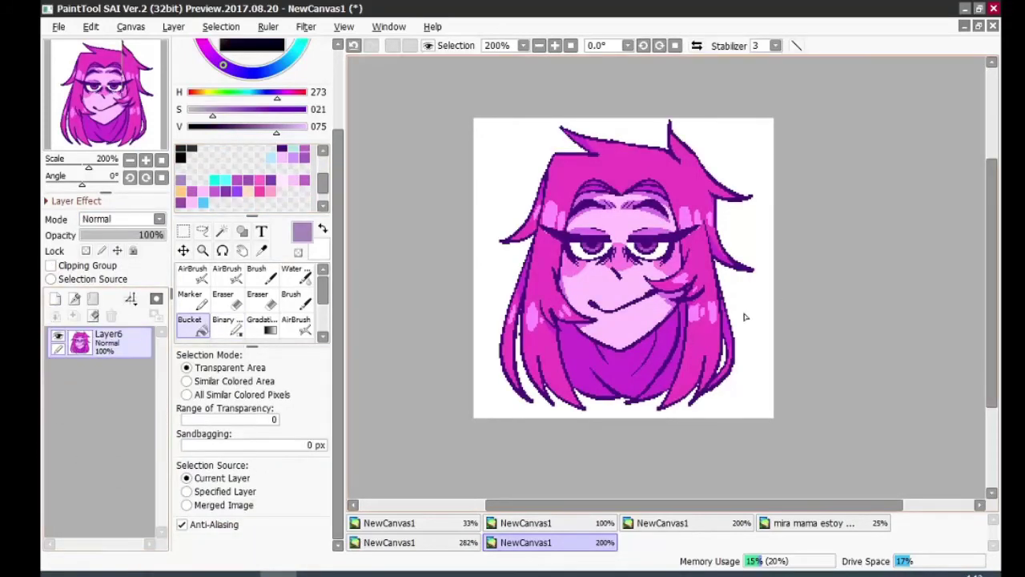
Add a layer beneath the merged head, fill it with turquoise H 175, S 99, V 100, and erase it behind the eye whites.
{"action": "left_click", "coordinate": [54, 298]}
{"action": "left_click_drag", "start_coordinate": [108, 336], "coordinate": [108, 372]}
{"action": "left_click", "coordinate": [225, 180]}
{"action": "left_click", "coordinate": [604, 216]}
{"action": "key", "text": "e"}
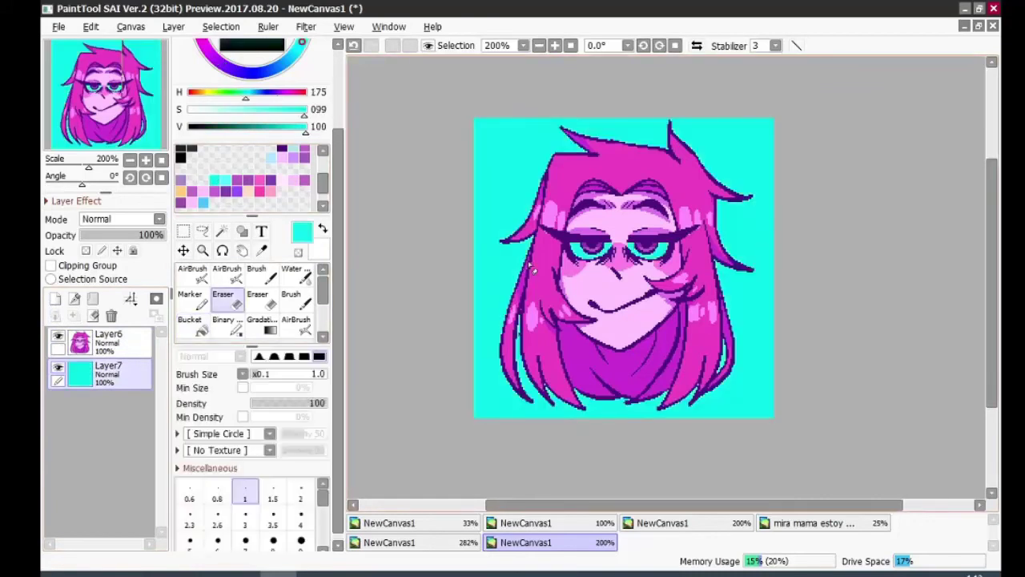
{"action": "left_click_drag", "start_coordinate": [606, 255], "coordinate": [591, 246]}
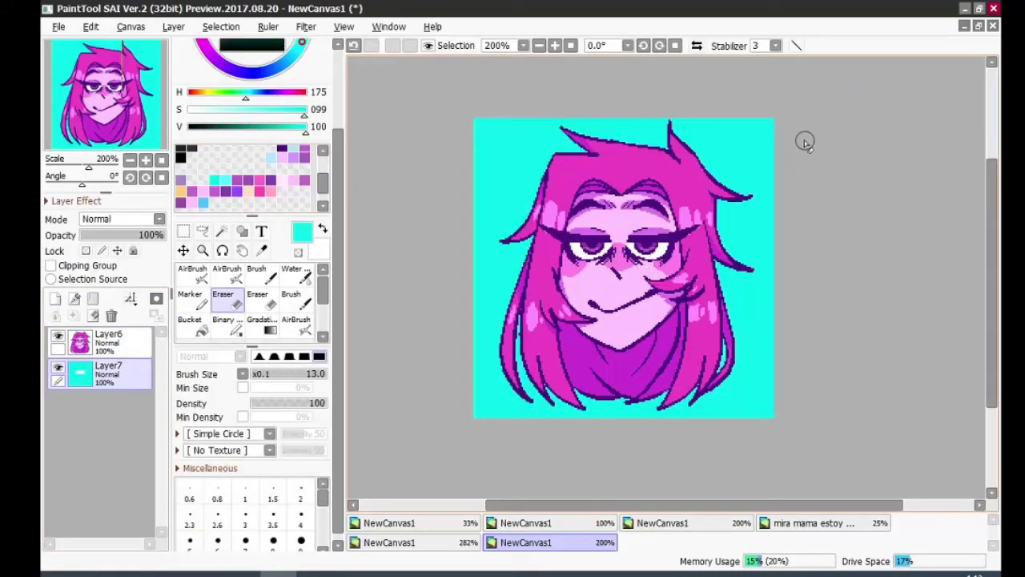
Add Layer8 above the head in Shade mode, clip it to Layer6 and switch to the Binary pen.
{"action": "scroll", "coordinate": [860, 128], "scroll_direction": "up", "scroll_amount": 1}
{"action": "left_click", "coordinate": [55, 298]}
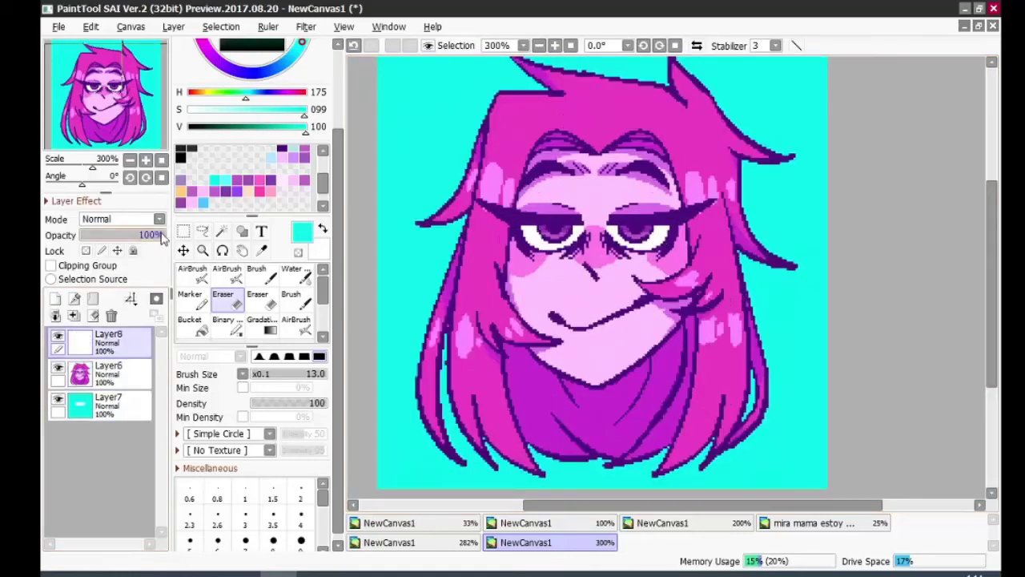
{"action": "left_click", "coordinate": [120, 219]}
{"action": "left_click", "coordinate": [93, 299]}
{"action": "left_click", "coordinate": [236, 332]}
{"action": "key", "text": "minus"}
{"action": "left_click", "coordinate": [50, 265]}
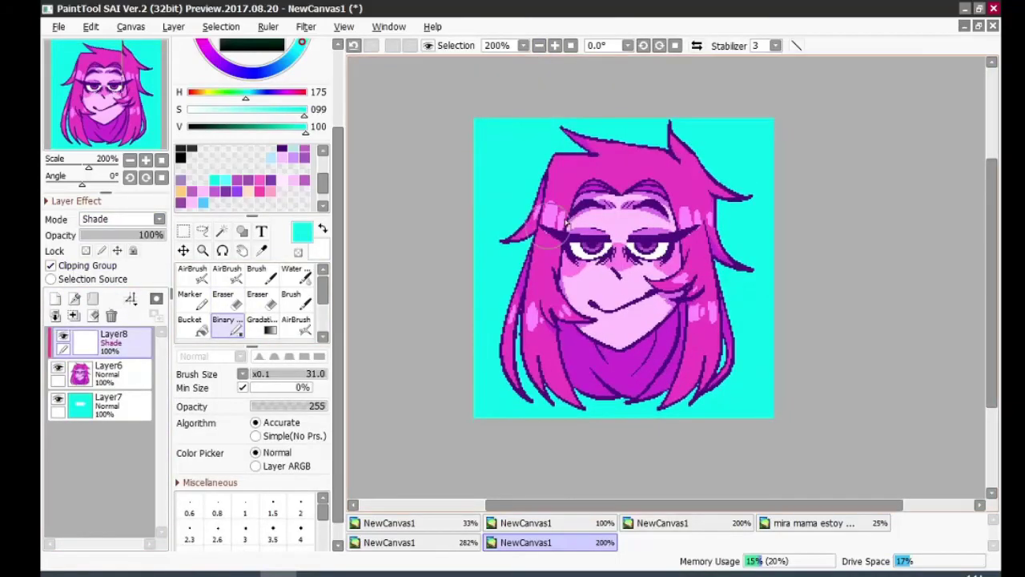
Try a diagonal turquoise shade over the upper left of the head at 45% layer opacity with its hue shifted towards blue, and undo it.
{"action": "left_click_drag", "start_coordinate": [705, 176], "coordinate": [571, 104]}
{"action": "key", "text": "4"}
{"action": "key", "text": "5"}
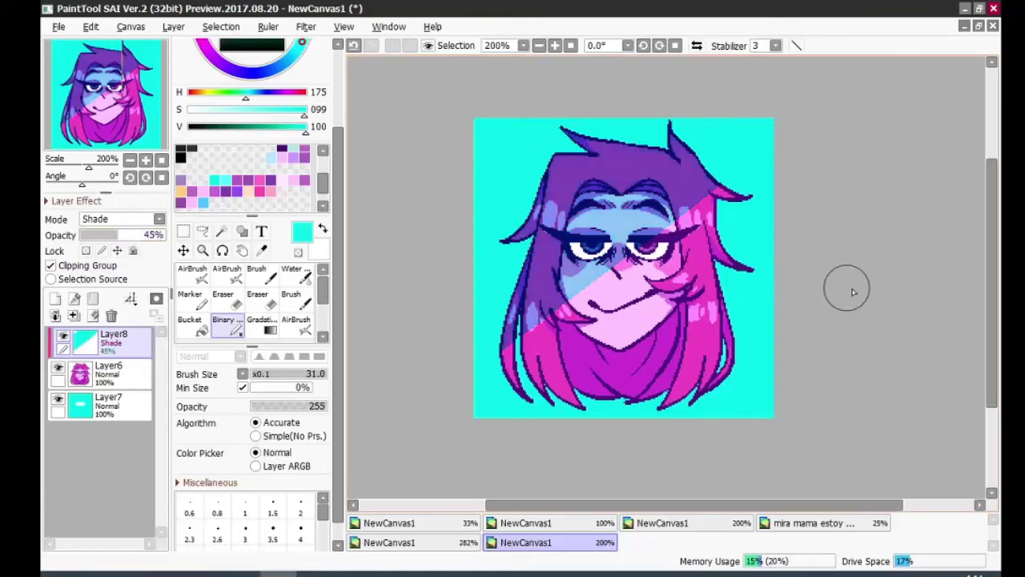
{"action": "key", "text": "ctrl+u"}
{"action": "left_click", "coordinate": [895, 85]}
{"action": "key", "text": "Return"}
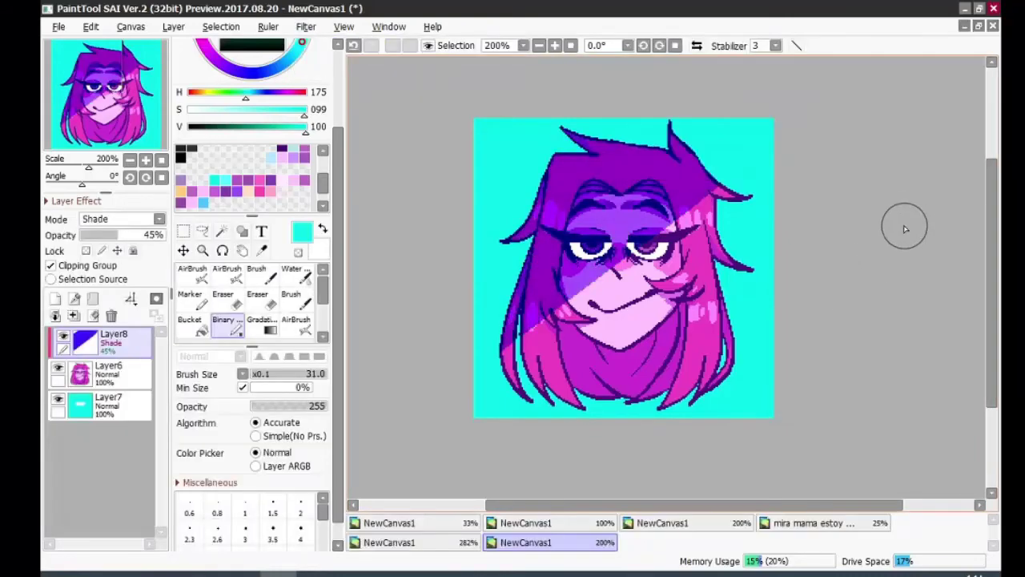
{"action": "key", "text": "ctrl+z"}
{"action": "key", "text": "ctrl+z"}
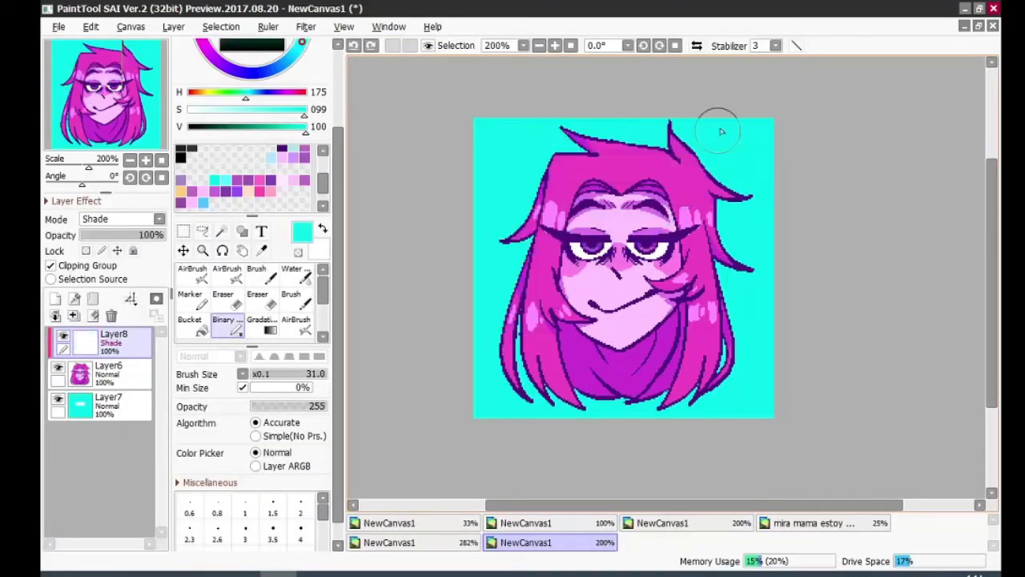
Cover the head's upper-left half with a diagonal turquoise shade, shift its hue by +91 and raise its luminance.
{"action": "left_click", "coordinate": [306, 26]}
{"action": "left_click", "coordinate": [449, 60]}
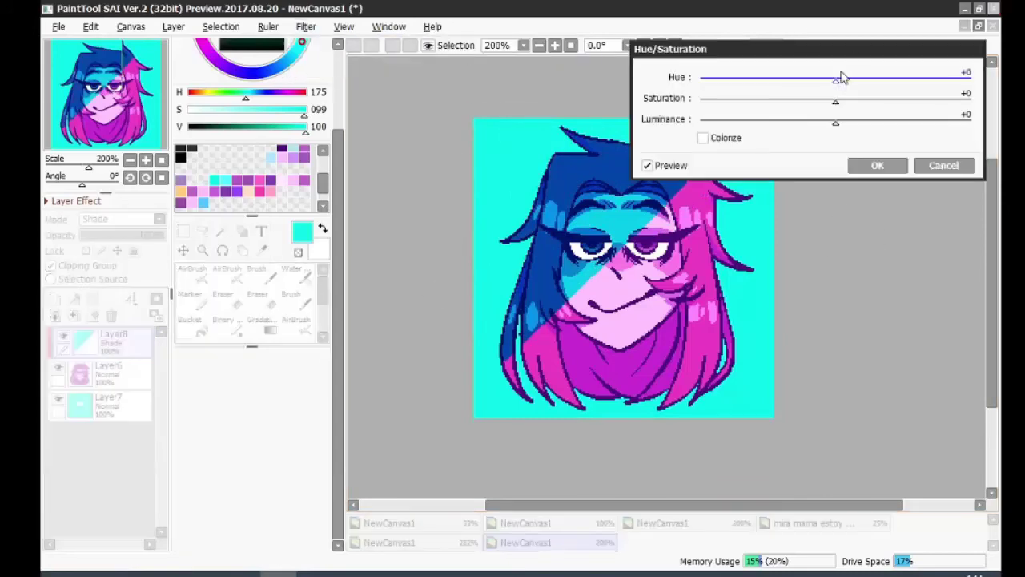
{"action": "left_click_drag", "start_coordinate": [859, 77], "coordinate": [904, 81]}
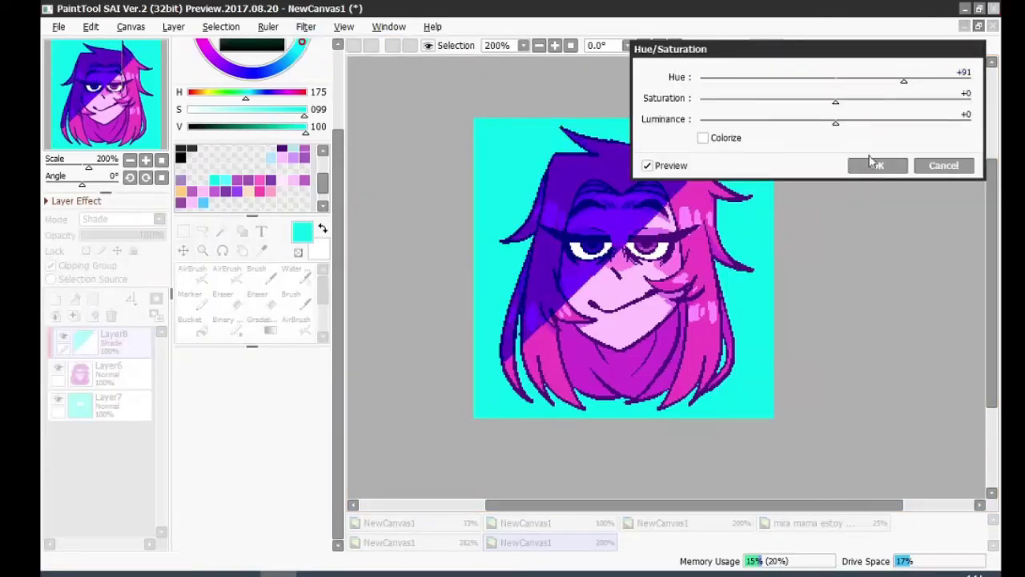
{"action": "left_click", "coordinate": [882, 120]}
{"action": "left_click", "coordinate": [897, 163]}
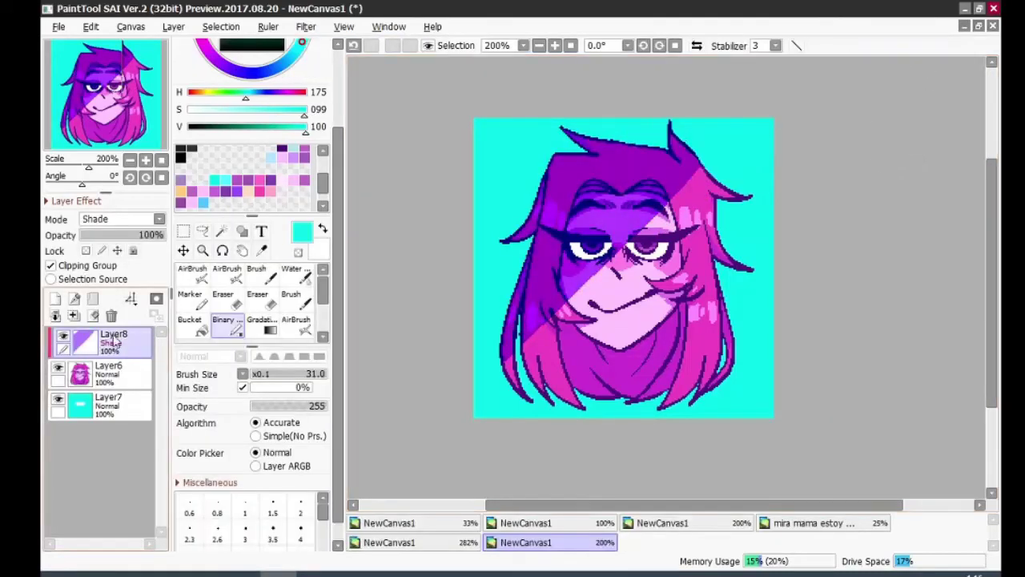
Merge the diagonal shade into Layer6 and set an empty, unclipped Layer8 above it to Shine mode.
{"action": "left_click", "coordinate": [49, 265]}
{"action": "left_click", "coordinate": [120, 219]}
{"action": "left_click", "coordinate": [91, 318]}
Paint a soft turquoise glow over both eyes on Layer8 with the AirBrush at size 46.
{"action": "left_click", "coordinate": [227, 272]}
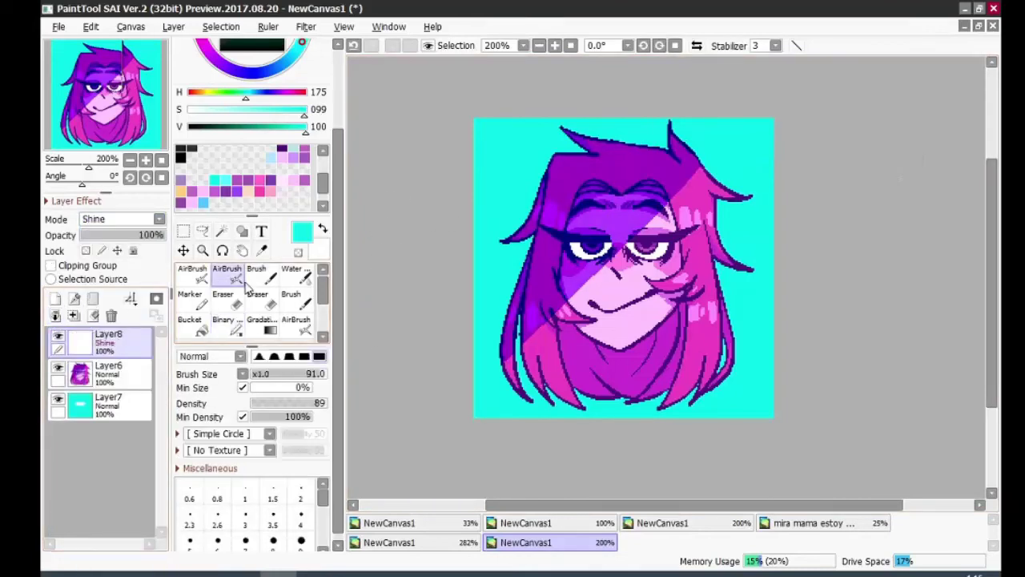
{"action": "left_click_drag", "start_coordinate": [583, 247], "coordinate": [614, 252]}
{"action": "key", "text": "ctrl+z"}
{"action": "left_click", "coordinate": [295, 319]}
{"action": "scroll", "coordinate": [560, 249], "scroll_direction": "up", "scroll_amount": 1}
{"action": "mouse_move", "coordinate": [540, 229]}
{"action": "left_mouse_down"}
{"action": "mouse_move", "coordinate": [561, 240]}
{"action": "mouse_move", "coordinate": [553, 248]}
{"action": "mouse_move", "coordinate": [721, 216]}
{"action": "mouse_move", "coordinate": [640, 256]}
{"action": "left_mouse_up"}
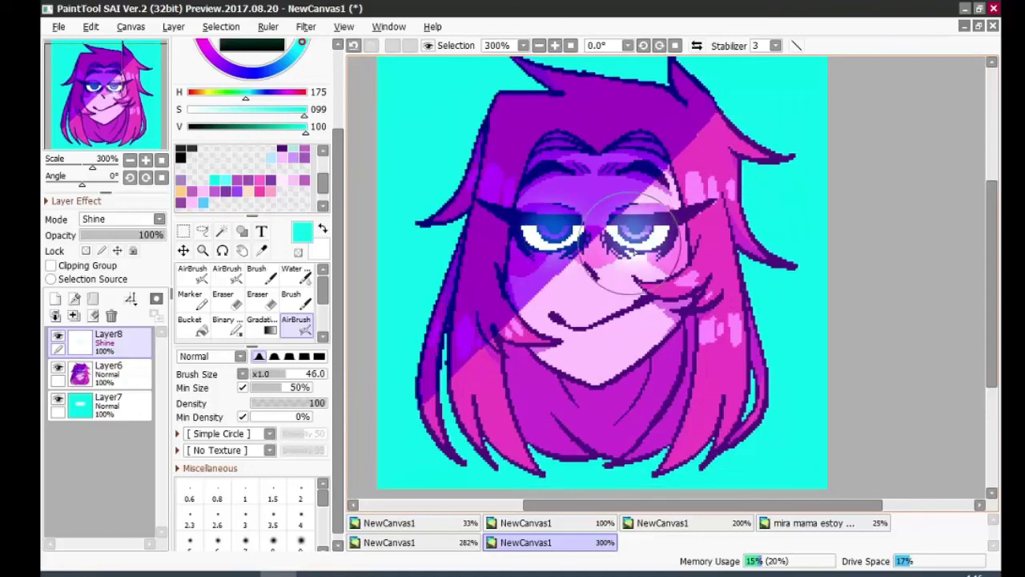
Adjust the eye glow with Hue/Saturation to hue +119, saturation +97 and luminance +29.
{"action": "left_click", "coordinate": [306, 26]}
{"action": "left_click", "coordinate": [444, 46]}
{"action": "left_click_drag", "start_coordinate": [837, 81], "coordinate": [874, 81]}
{"action": "left_click_drag", "start_coordinate": [836, 123], "coordinate": [924, 128]}
{"action": "left_click_drag", "start_coordinate": [836, 102], "coordinate": [961, 102]}
{"action": "left_click_drag", "start_coordinate": [924, 123], "coordinate": [877, 124]}
{"action": "left_click", "coordinate": [875, 81]}
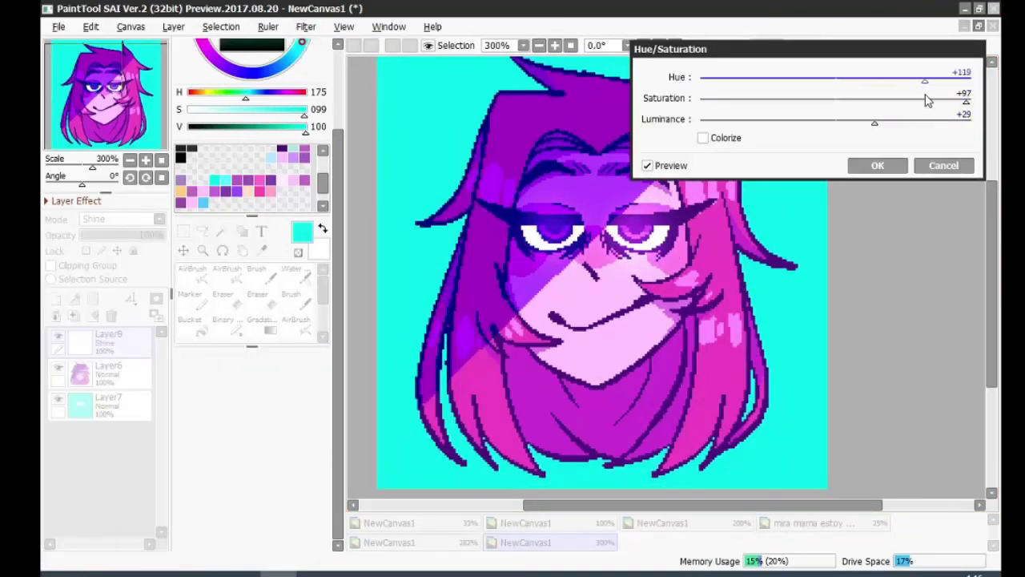
{"action": "left_click", "coordinate": [877, 165]}
Export the finished artwork as a PNG file.
{"action": "left_click", "coordinate": [539, 46]}
{"action": "left_click", "coordinate": [58, 27]}
{"action": "mouse_move", "coordinate": [232, 187]}
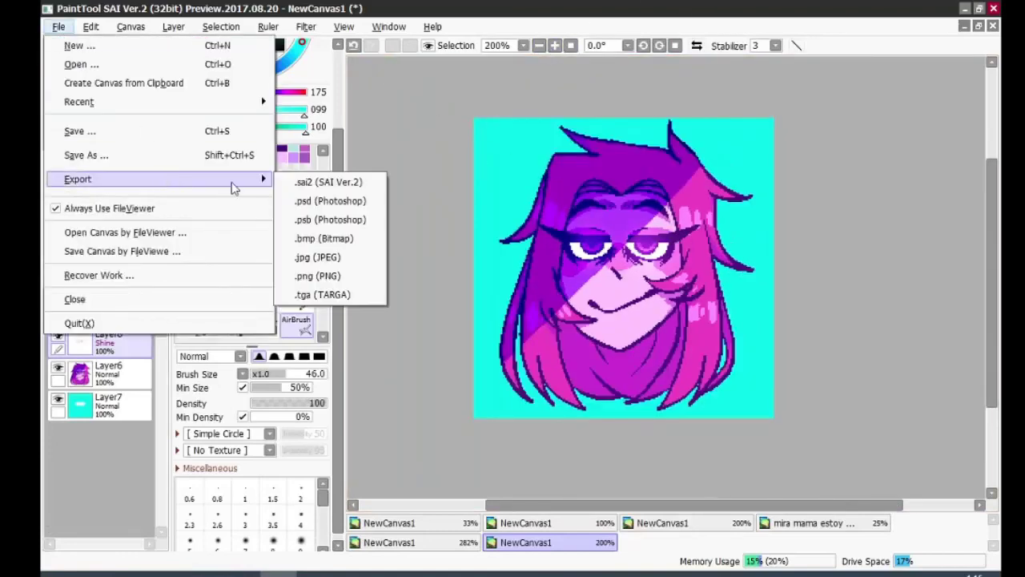
{"action": "left_click", "coordinate": [317, 276]}
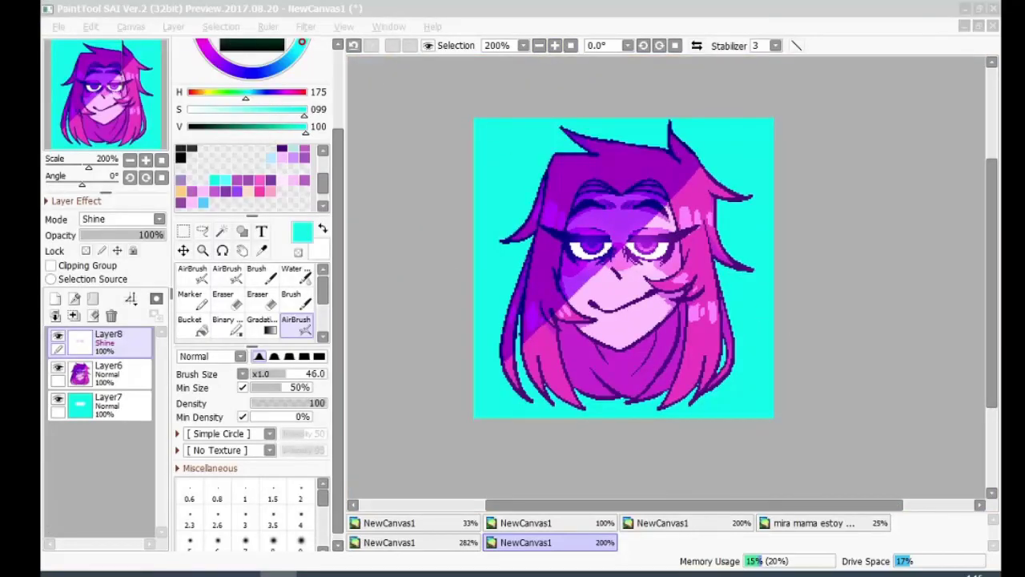
{"action": "left_click", "coordinate": [649, 451]}
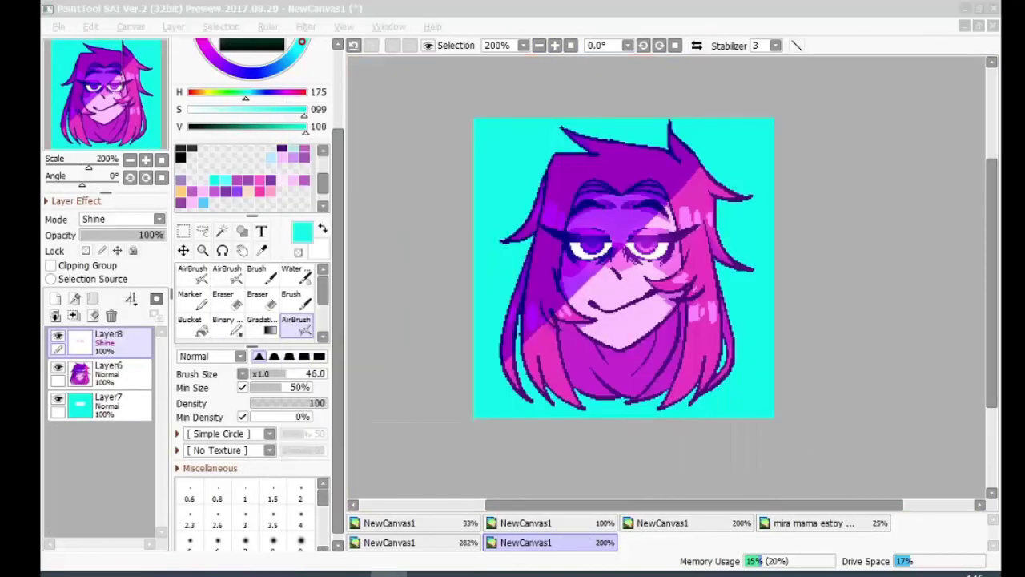